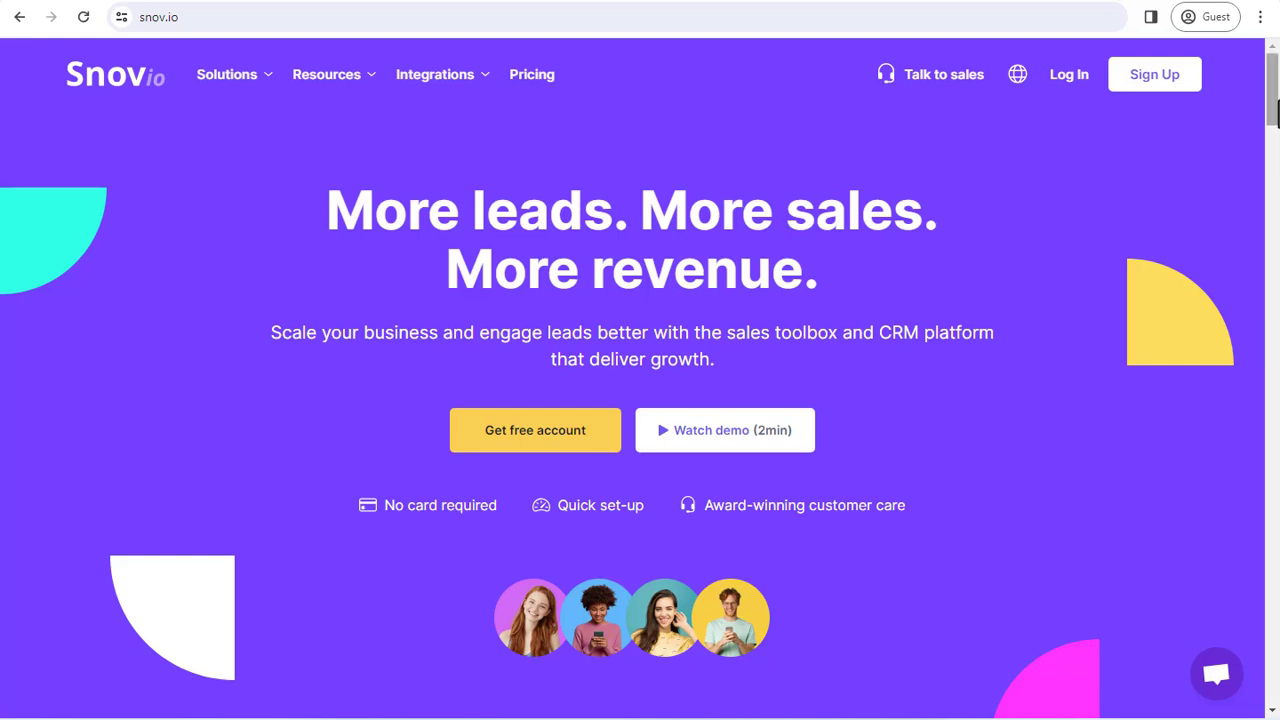
# Step: Scroll the Snov.io homepage and go to the Sign Up registration page
pyautogui.moveTo(1273, 108); pyautogui.dragTo(1276, 72)
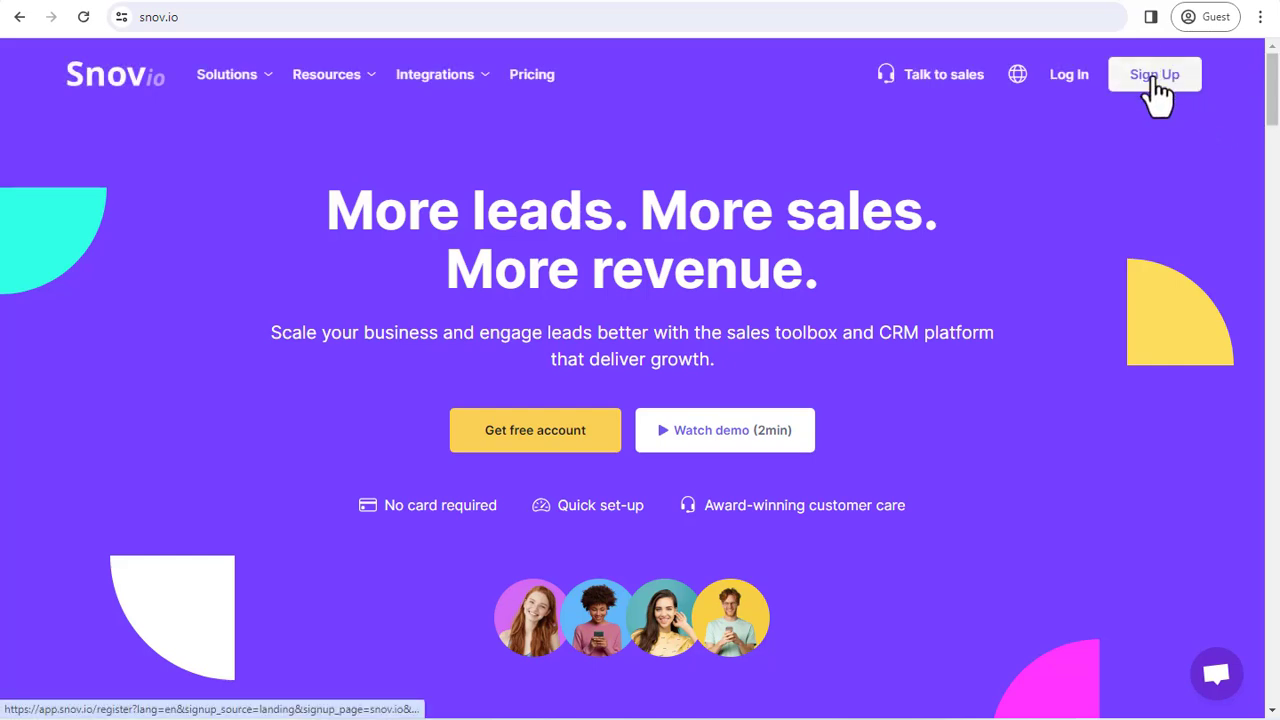
pyautogui.click(1157, 97)
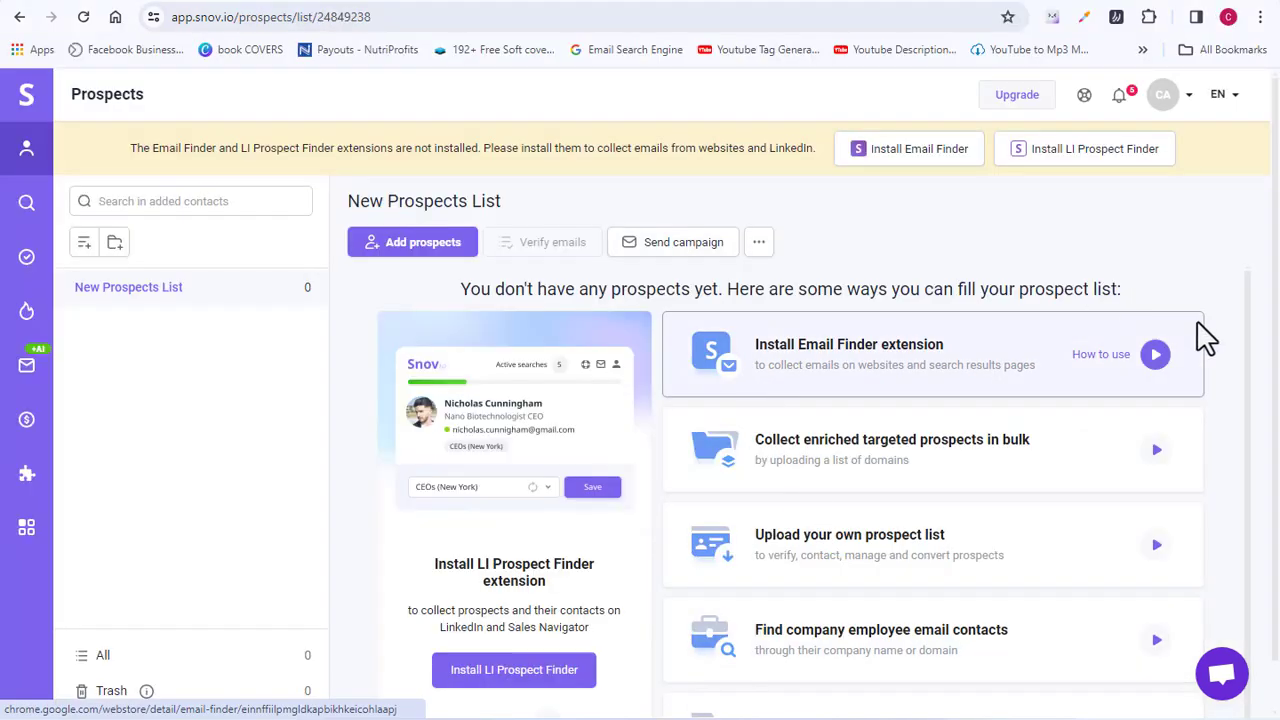
# Step: Look over the empty New Prospects List, then open Account settings from the avatar menu
pyautogui.scroll(-1, 1265, 252)
pyautogui.scroll(1, 1265, 252)
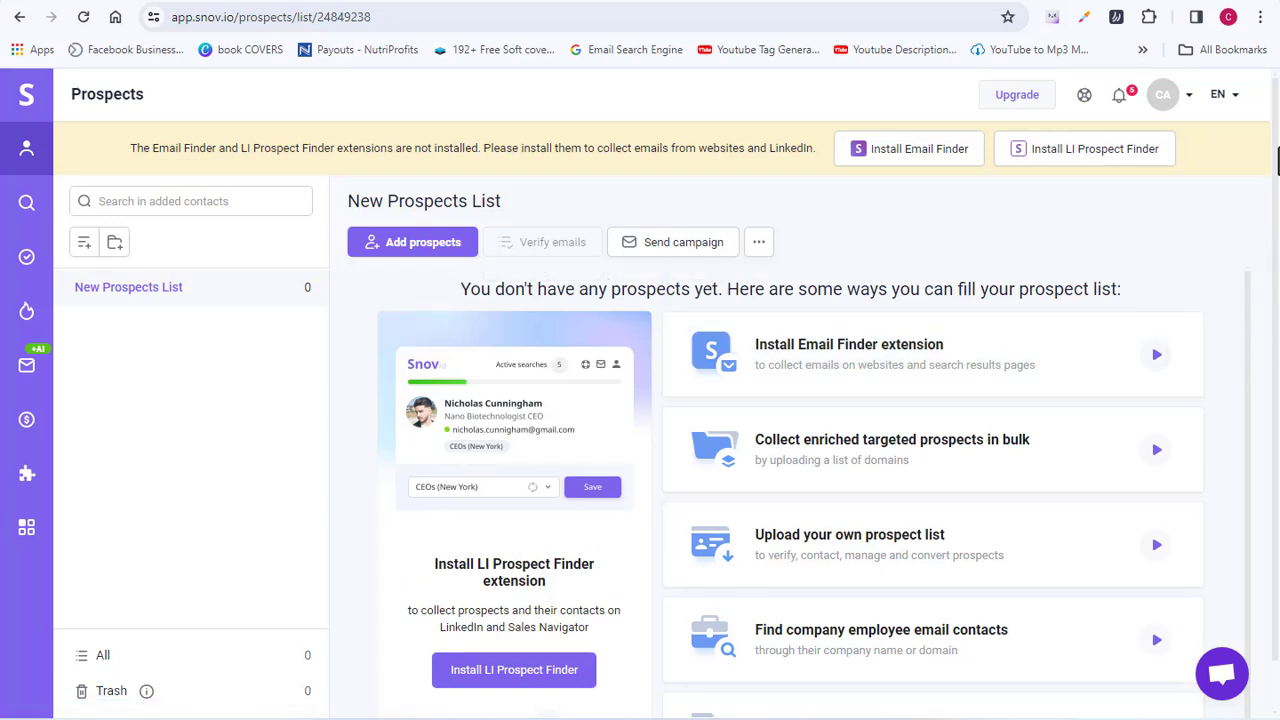
pyautogui.scroll(-1, 1272, 240)
pyautogui.scroll(1, 1275, 220)
pyautogui.click(1190, 96)
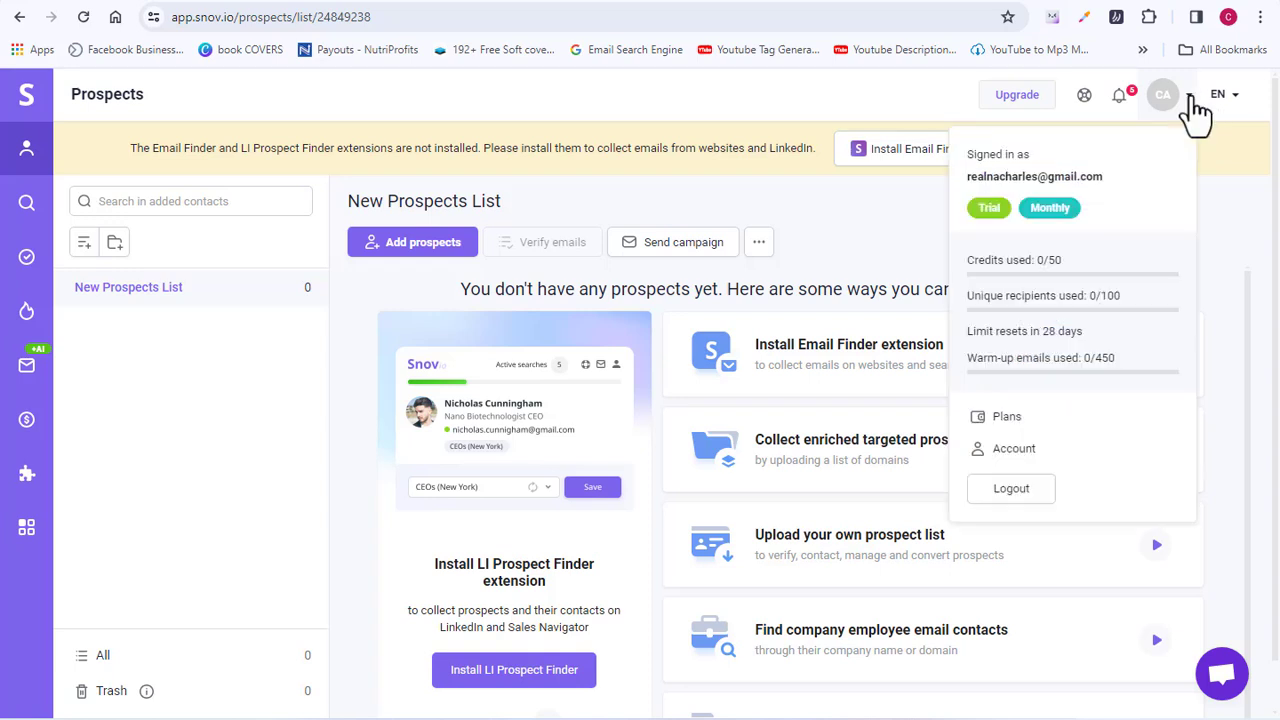
pyautogui.click(1010, 452)
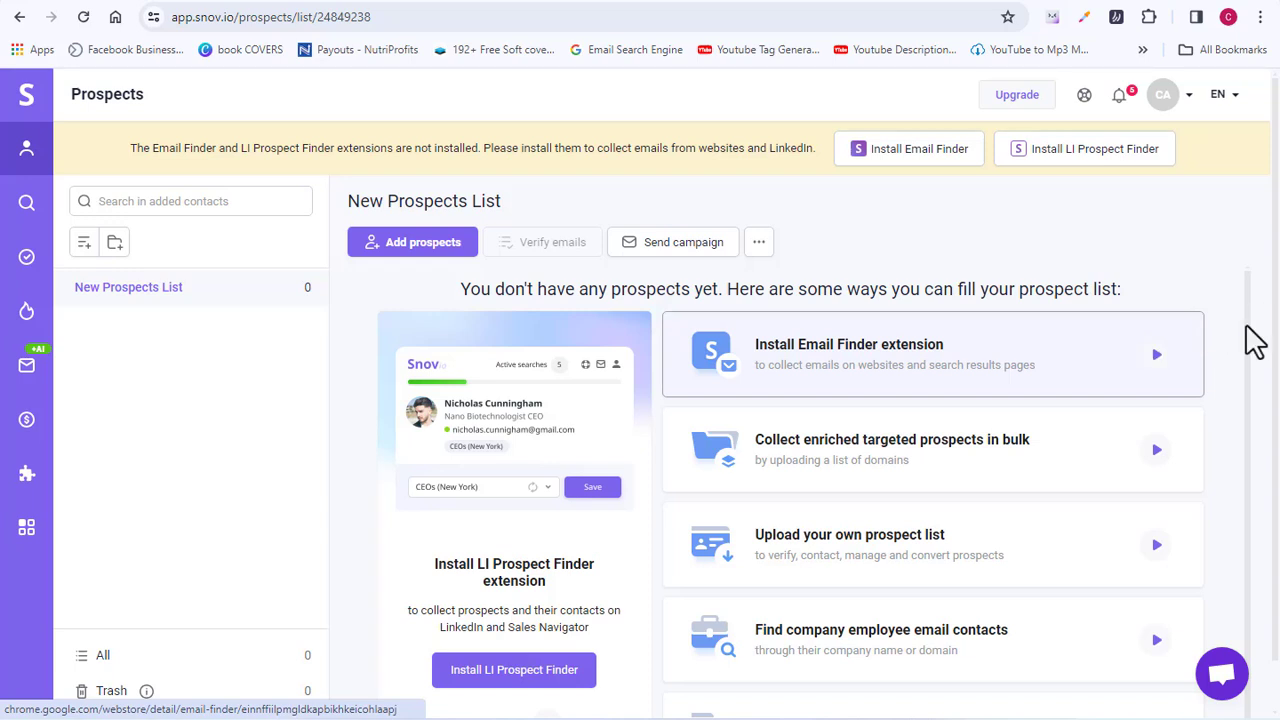
pyautogui.scroll(-1, 1262, 260)
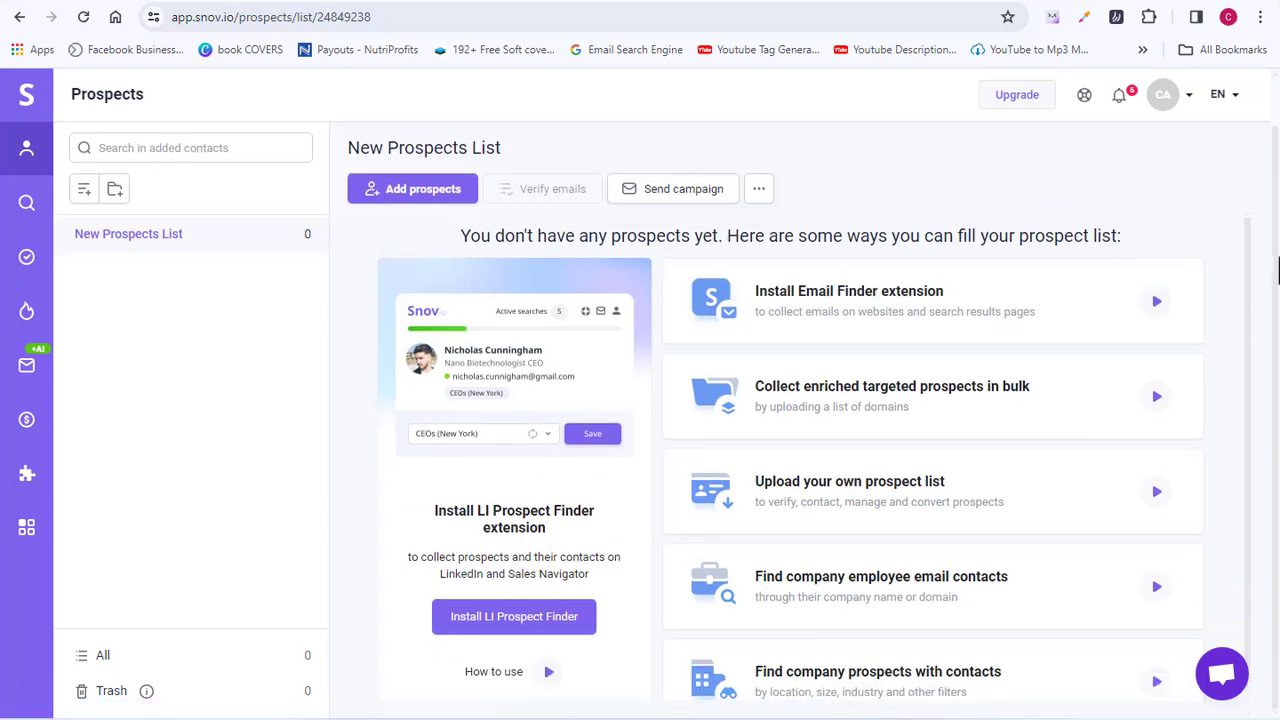
pyautogui.scroll(-1, 1270, 240)
pyautogui.scroll(2, 1270, 230)
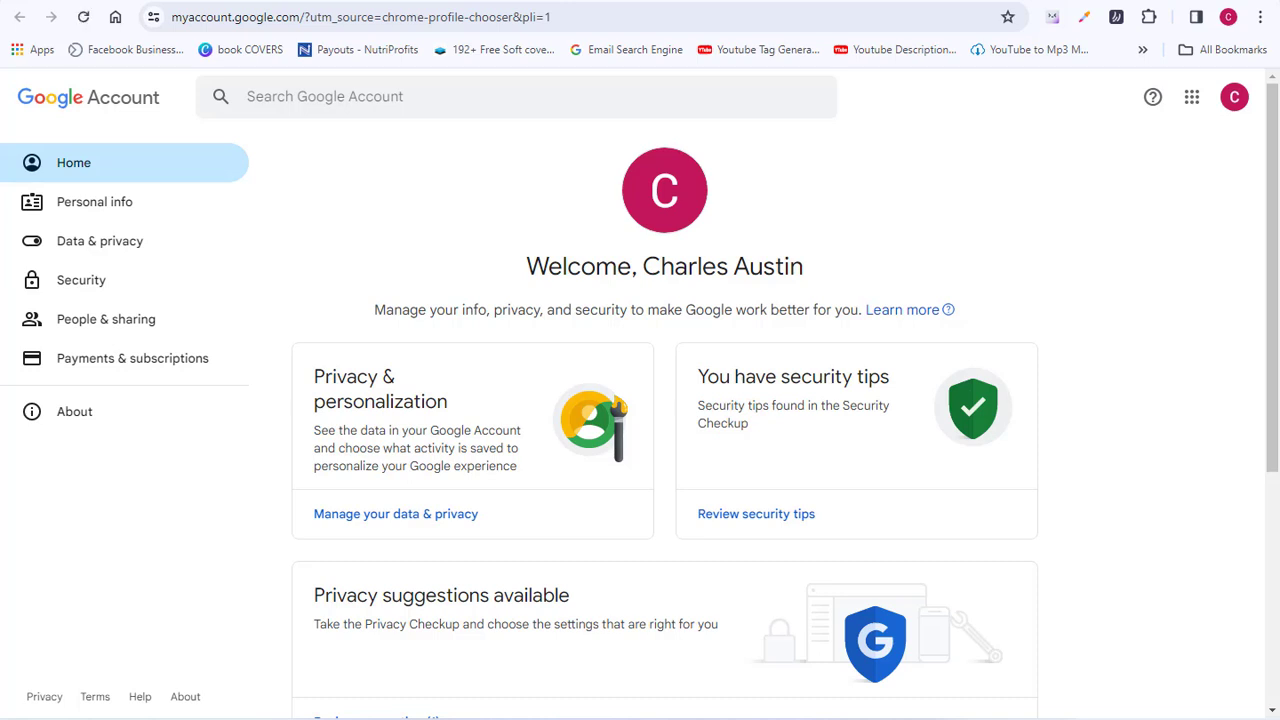
# Step: Open the 2-Step Verification settings under Google Account Security
pyautogui.click(81, 285)
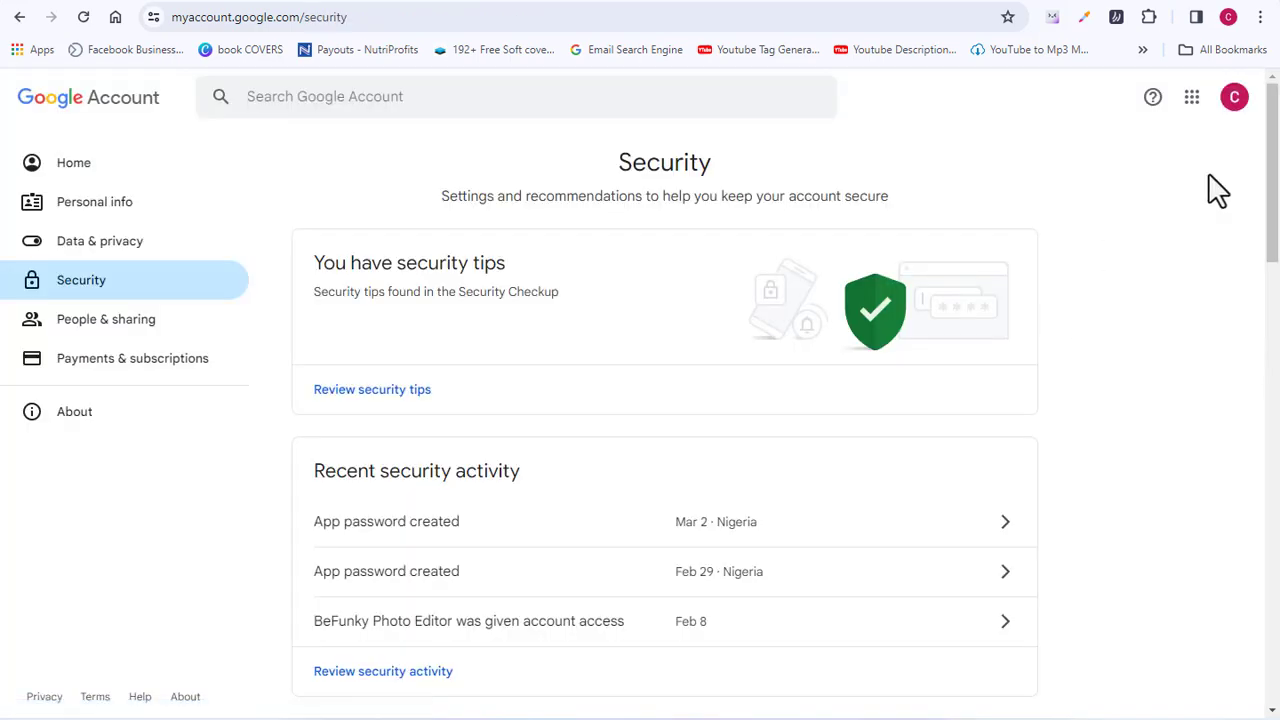
pyautogui.moveTo(1275, 179); pyautogui.dragTo(1276, 324)
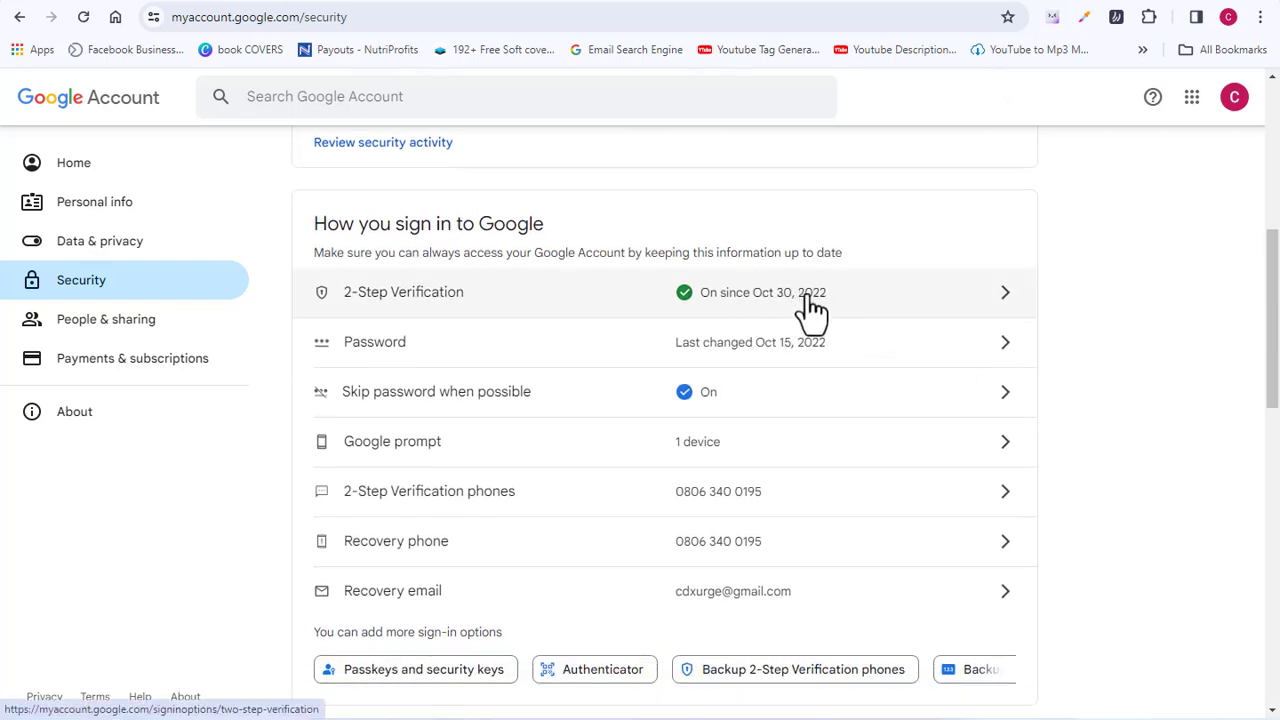
pyautogui.click(847, 300)
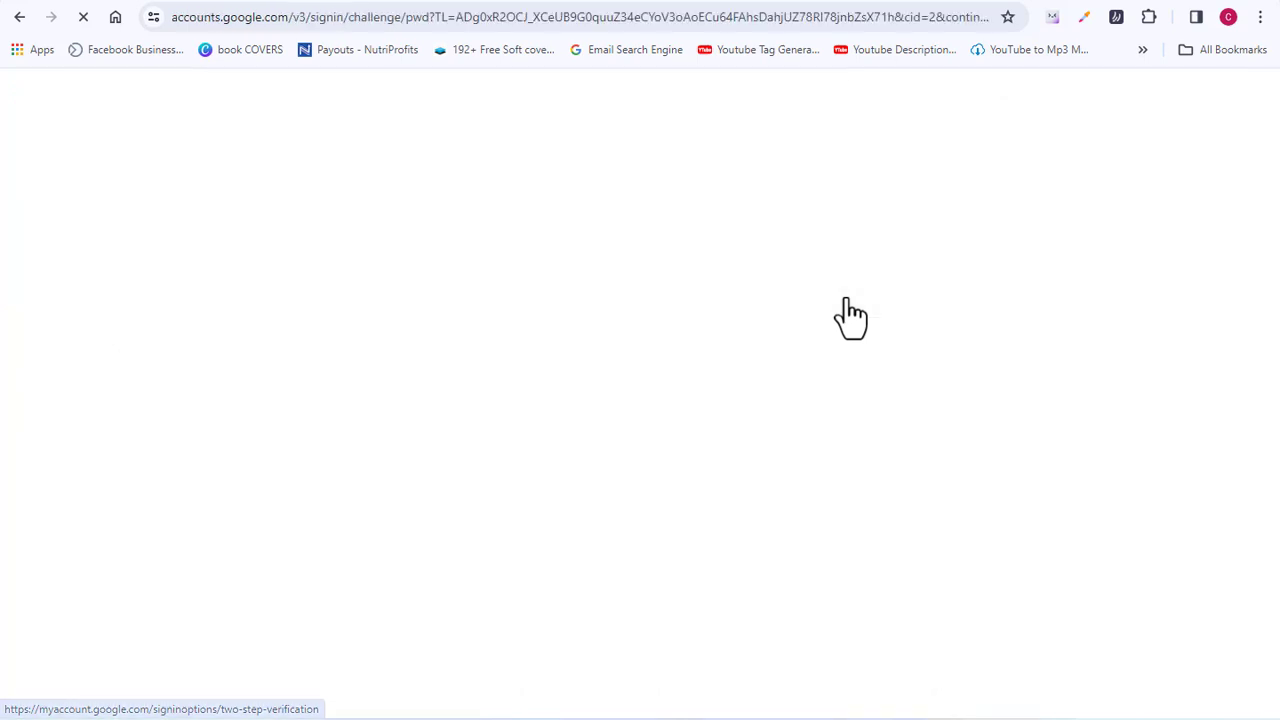
pyautogui.scroll(-5, 1276, 315)
pyautogui.moveTo(1276, 315); pyautogui.dragTo(1276, 543)
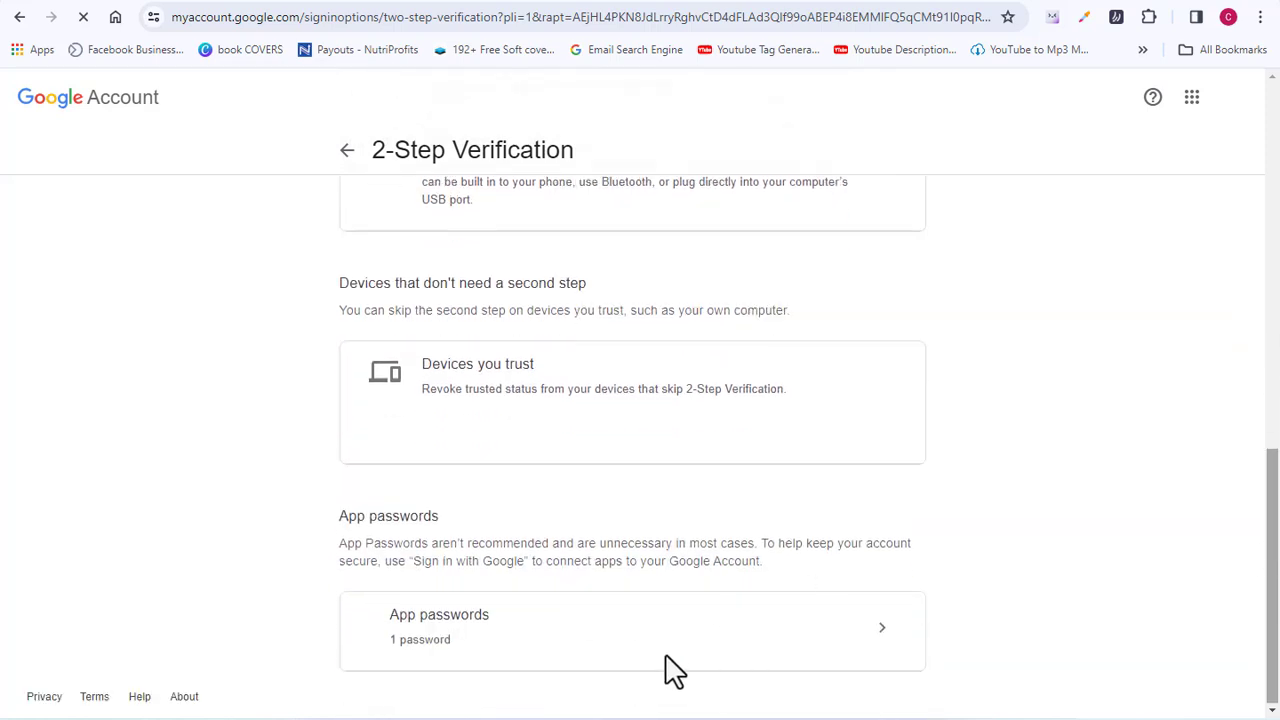
# Step: Create a new app password named 'snovio'
pyautogui.click(625, 615)
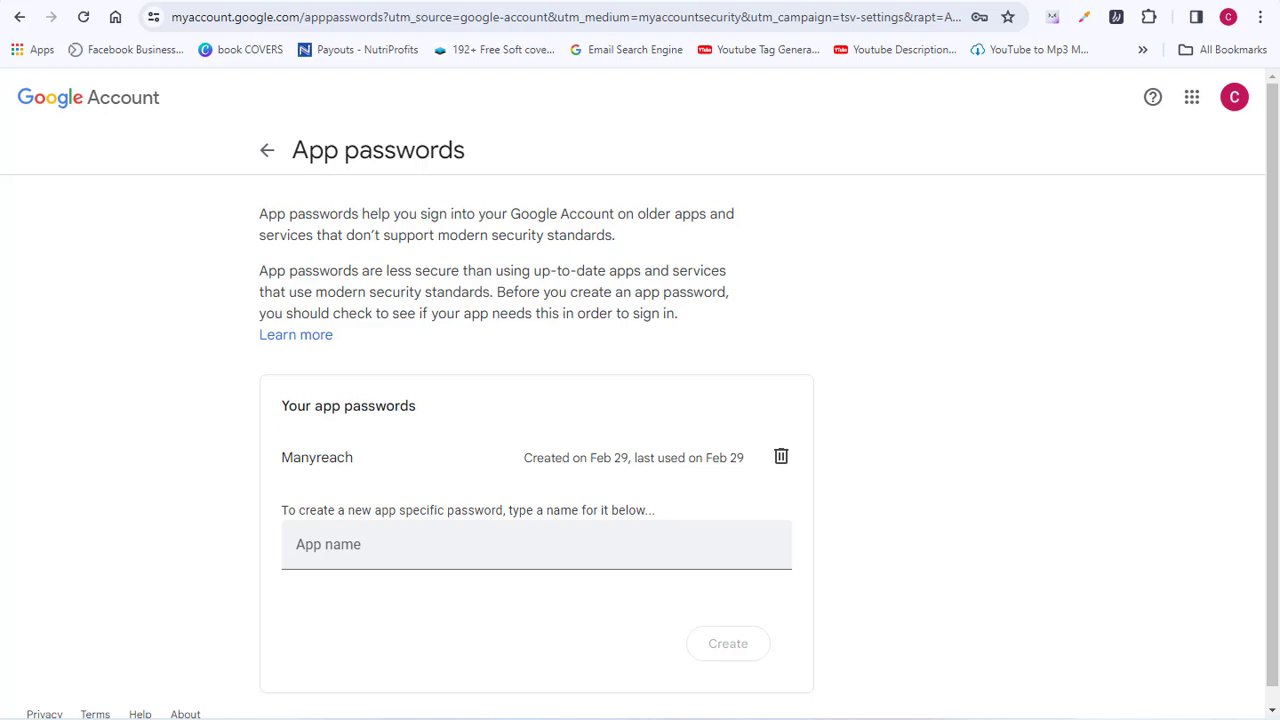
pyautogui.click(385, 546)
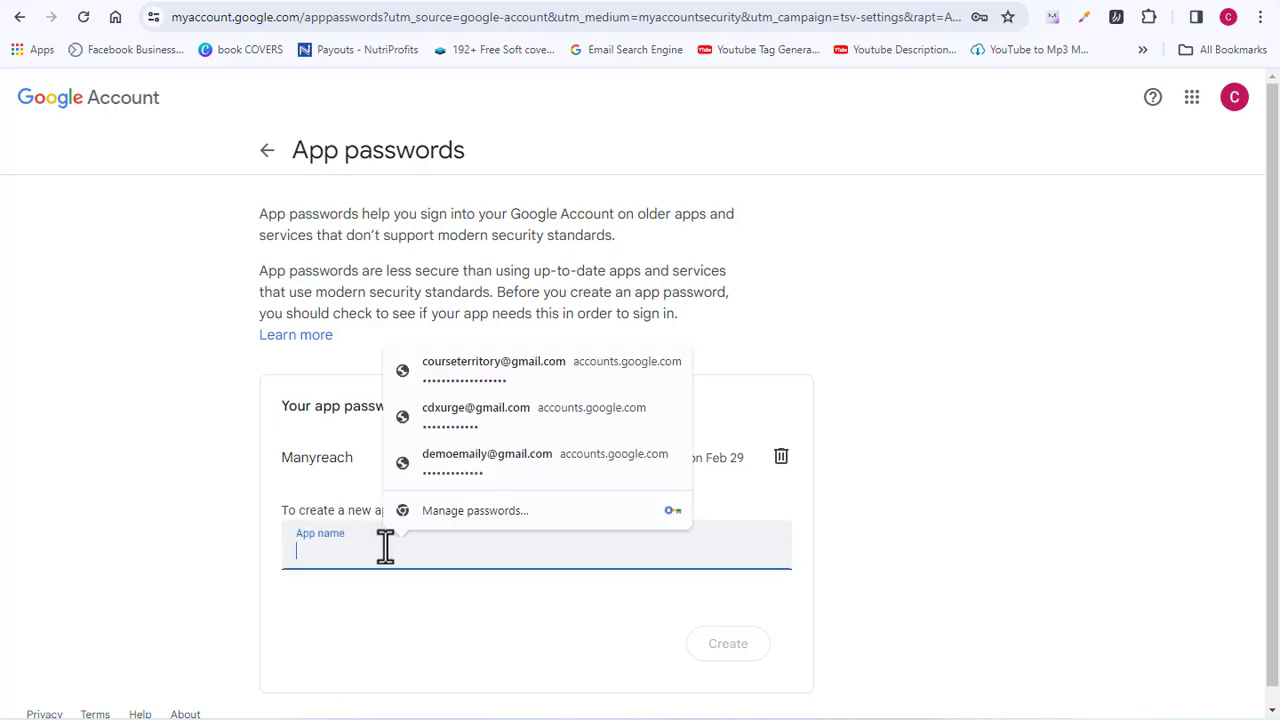
pyautogui.write('sn')
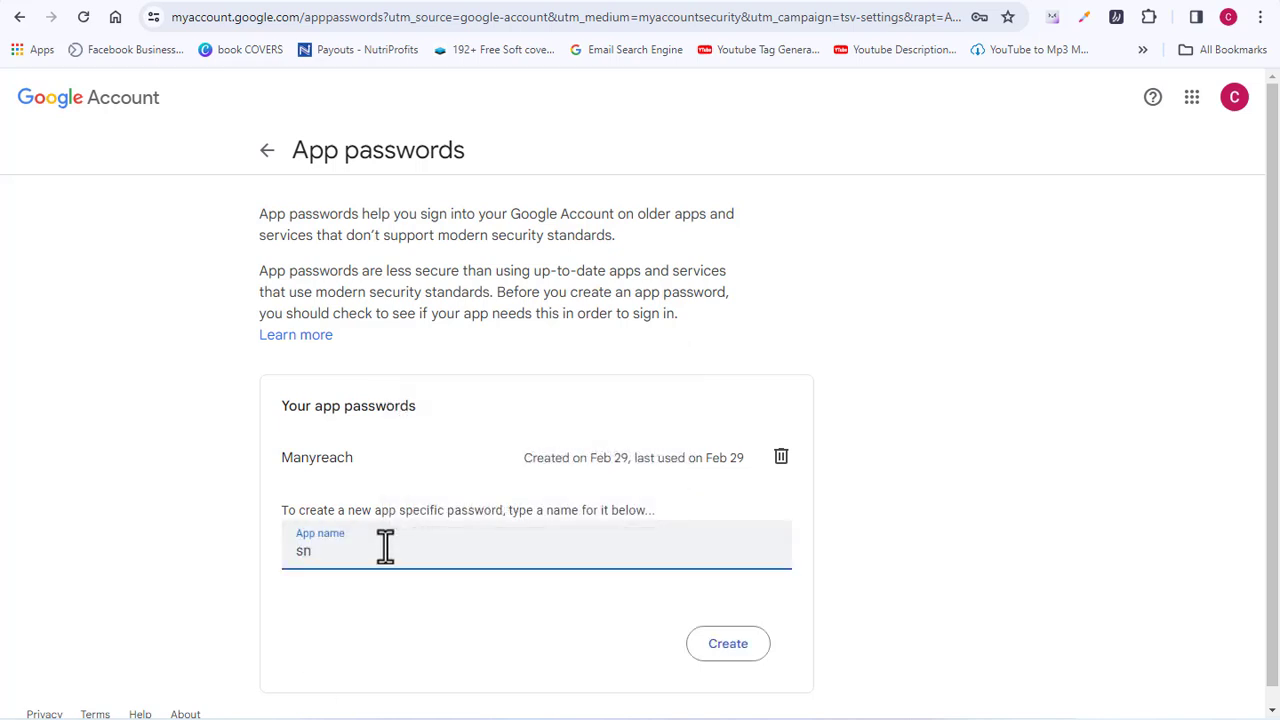
pyautogui.write('ovio')
pyautogui.click(727, 645)
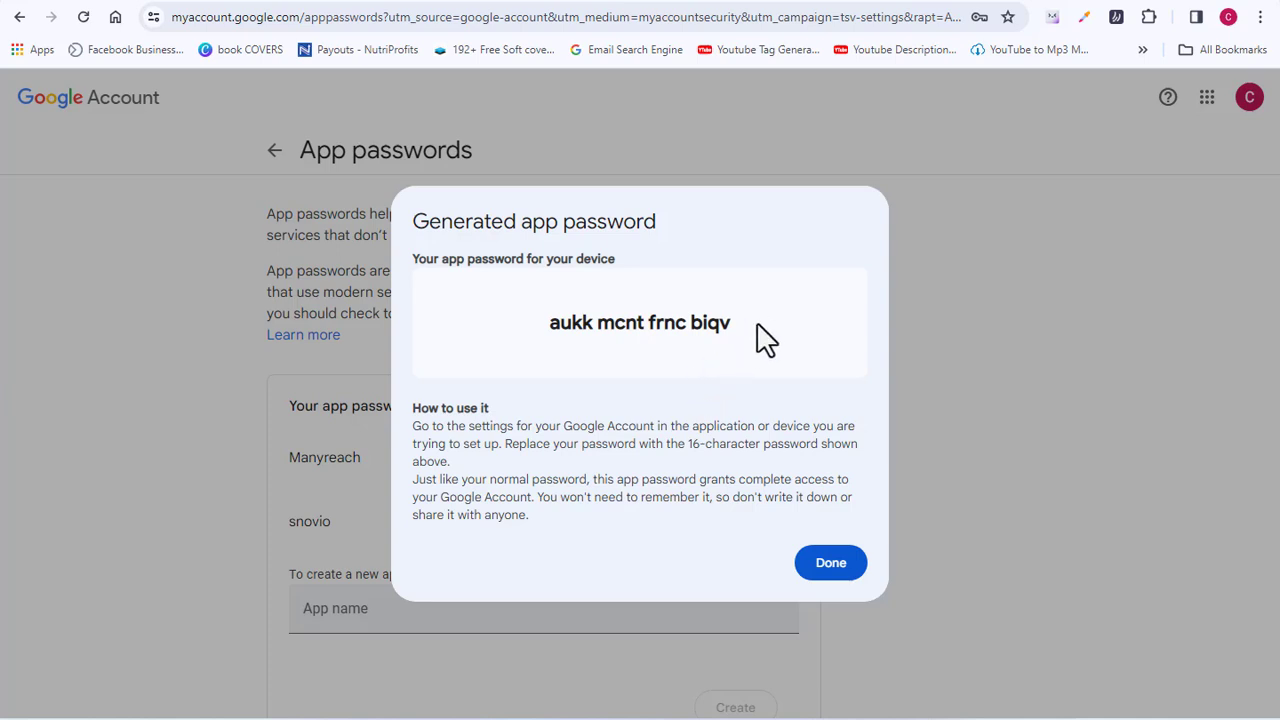
# Step: Copy the generated app password and return to the Snov.io tab
pyautogui.moveTo(763, 337); pyautogui.dragTo(557, 331)
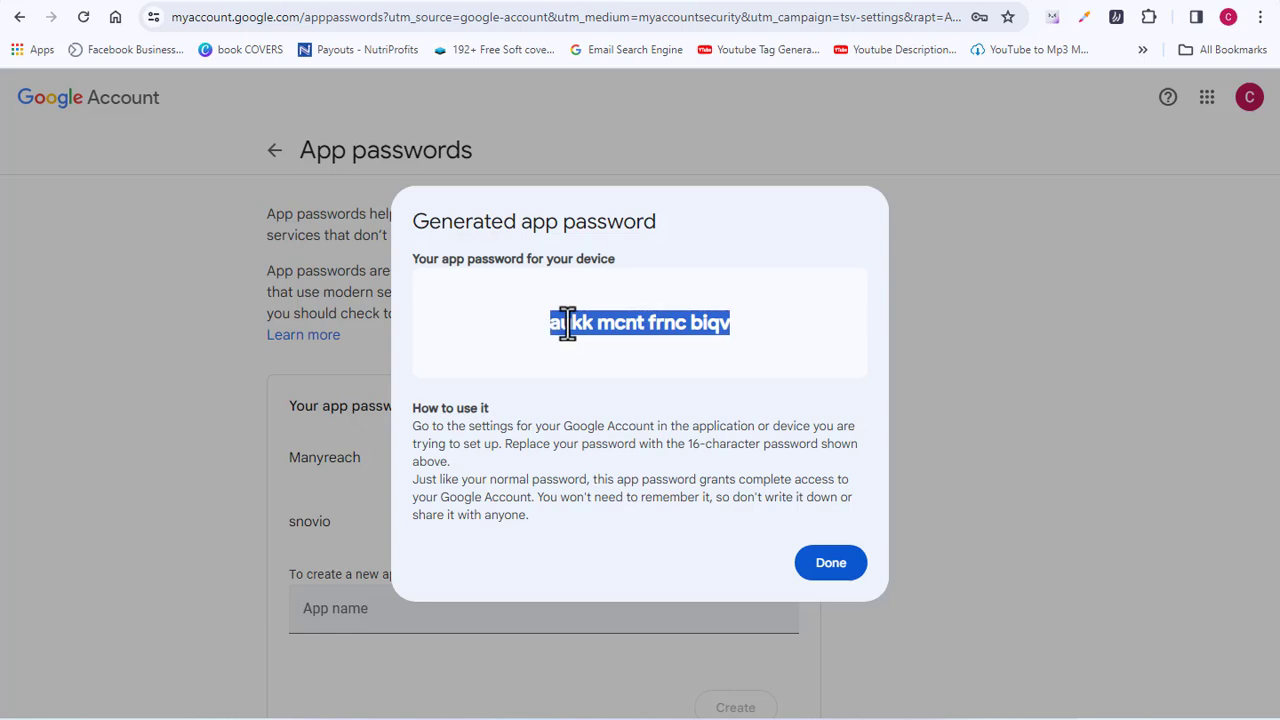
pyautogui.rightClick(580, 325)
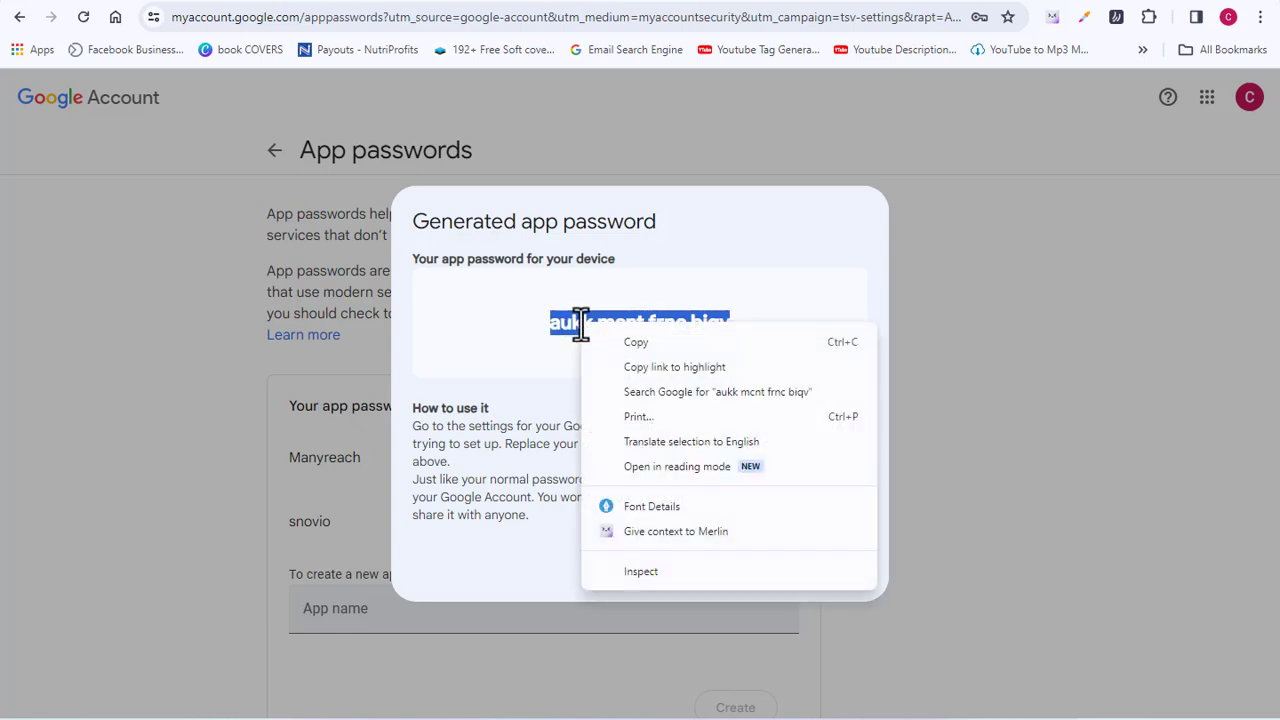
pyautogui.click(633, 343)
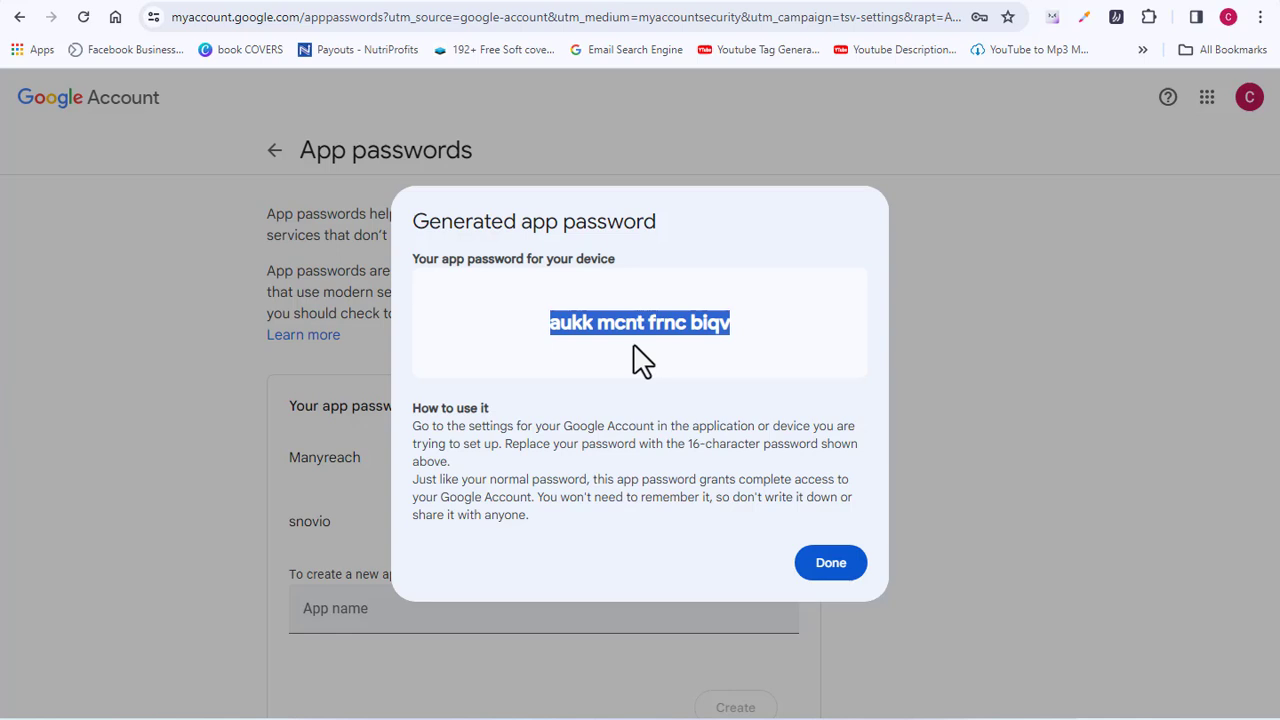
pyautogui.hotkey('ctrl', 'Tab')
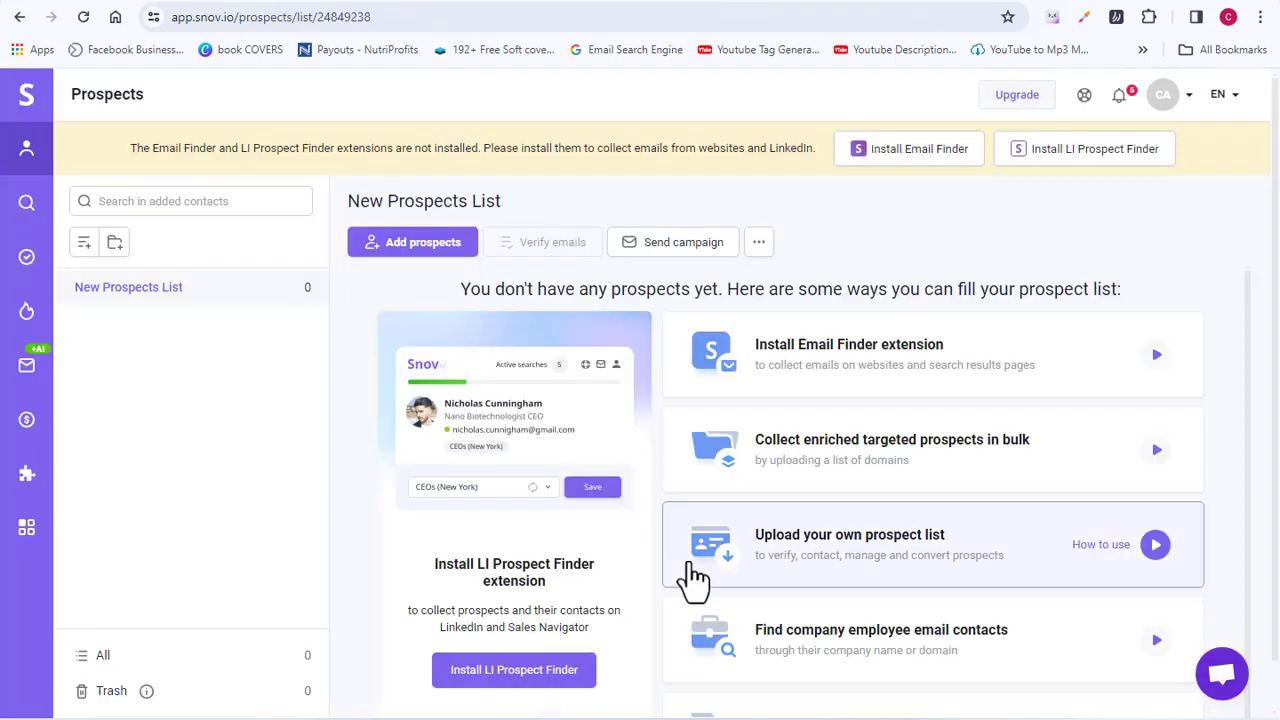
# Step: Start adding a Gmail (SMTP) account from Account > Email Accounts
pyautogui.click(1190, 97)
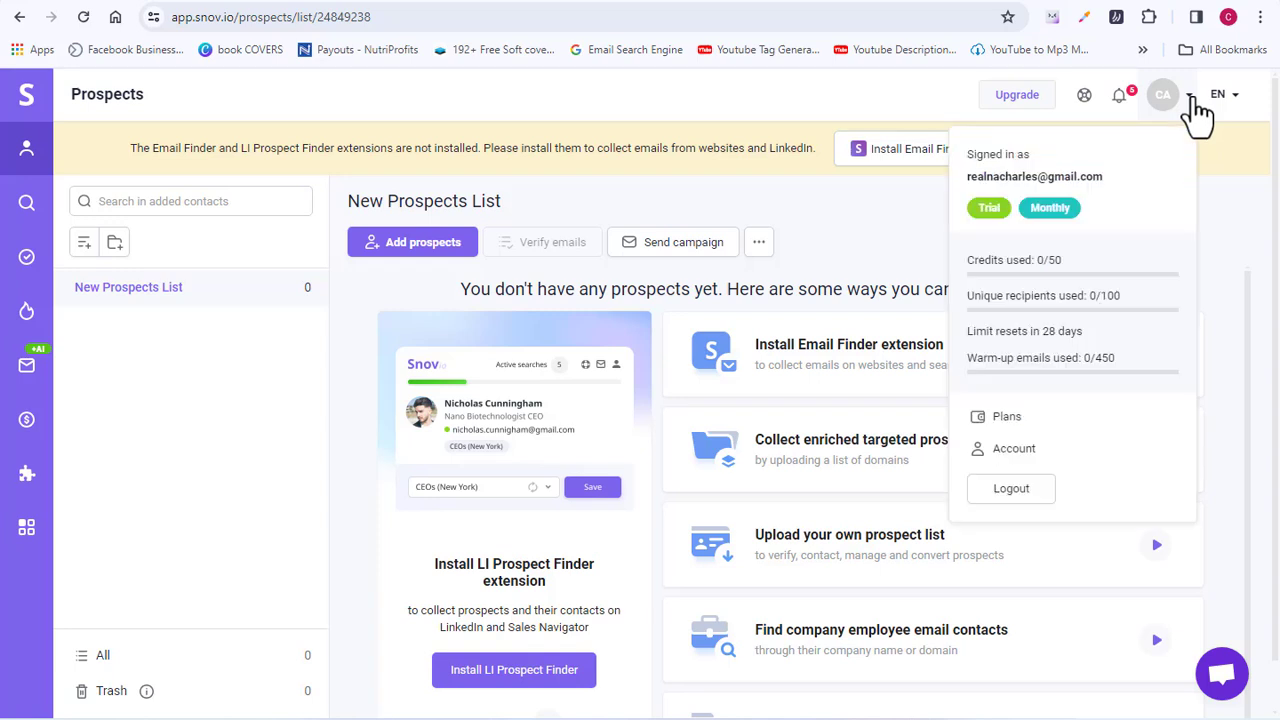
pyautogui.click(1035, 468)
pyautogui.click(247, 300)
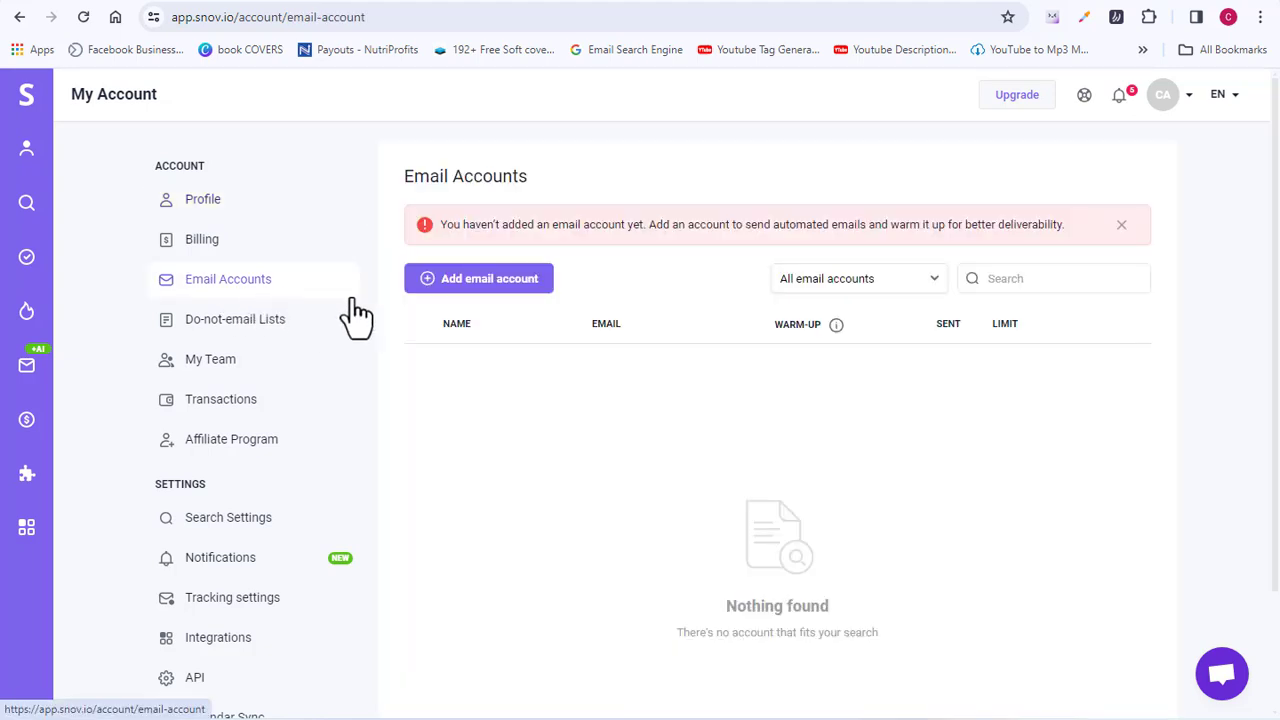
pyautogui.click(503, 287)
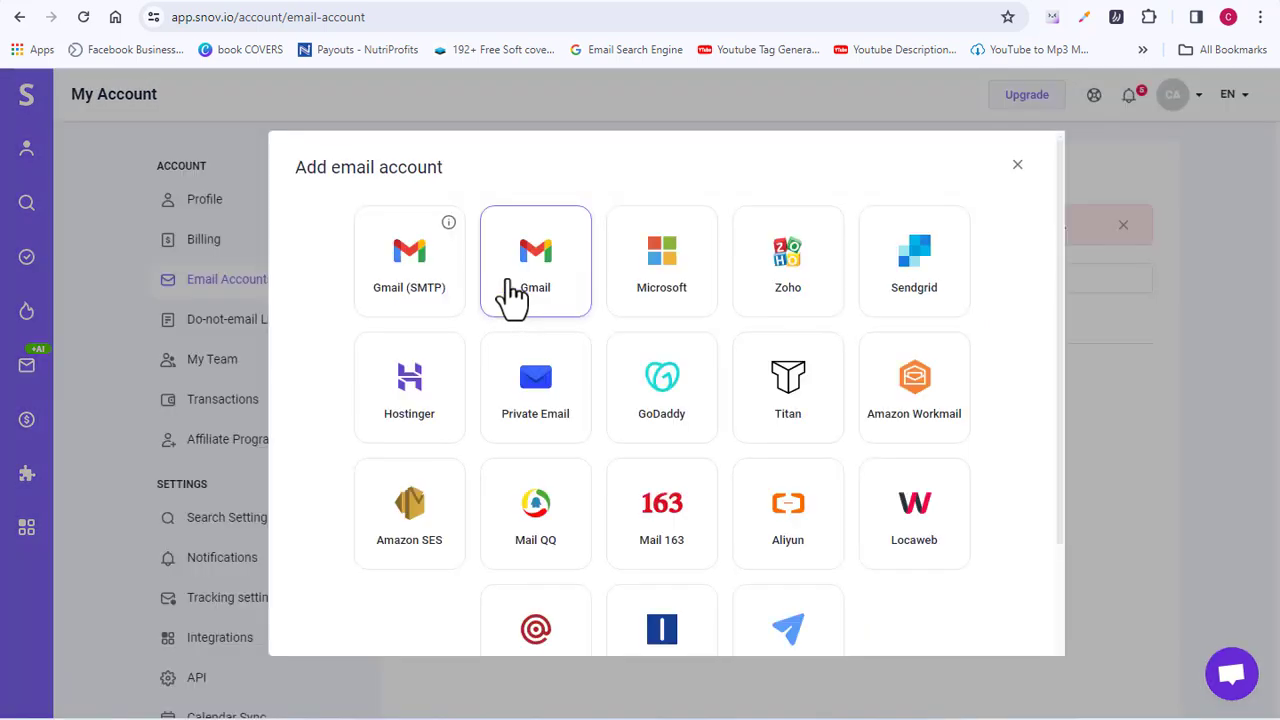
pyautogui.click(413, 295)
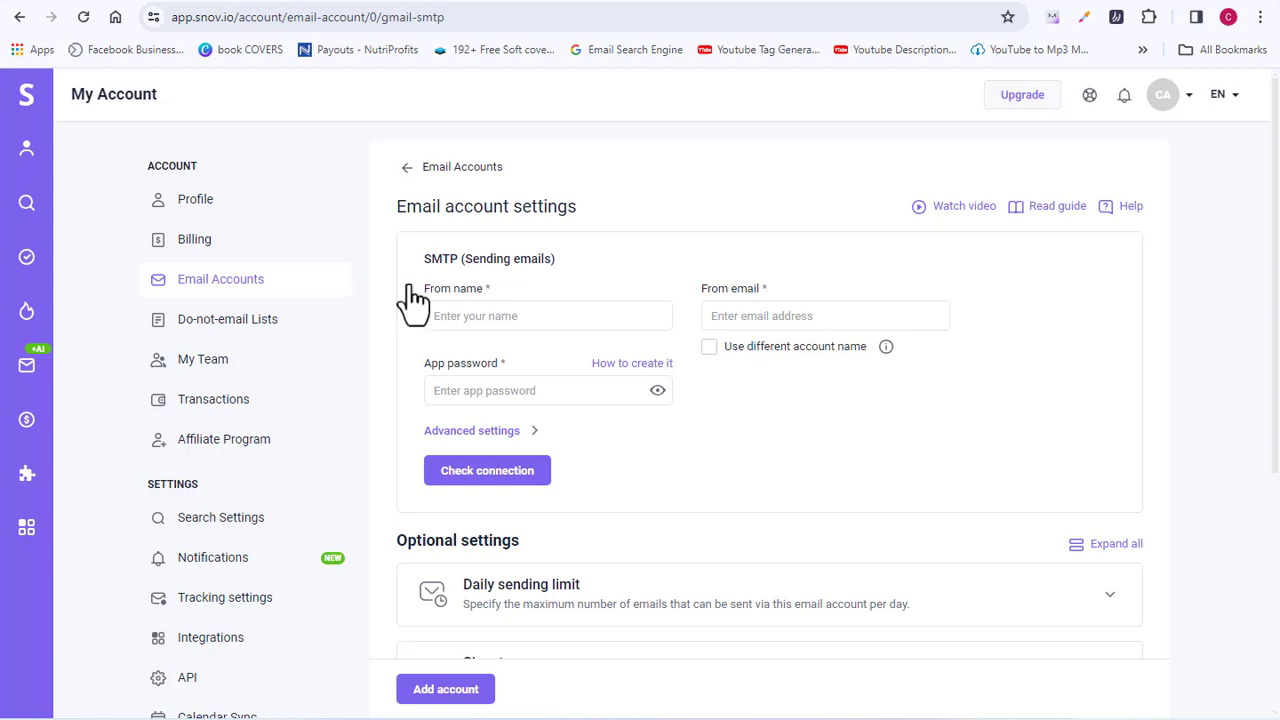
# Step: Enter the sender's full name as From name and their Gmail address as From email
pyautogui.click(469, 315)
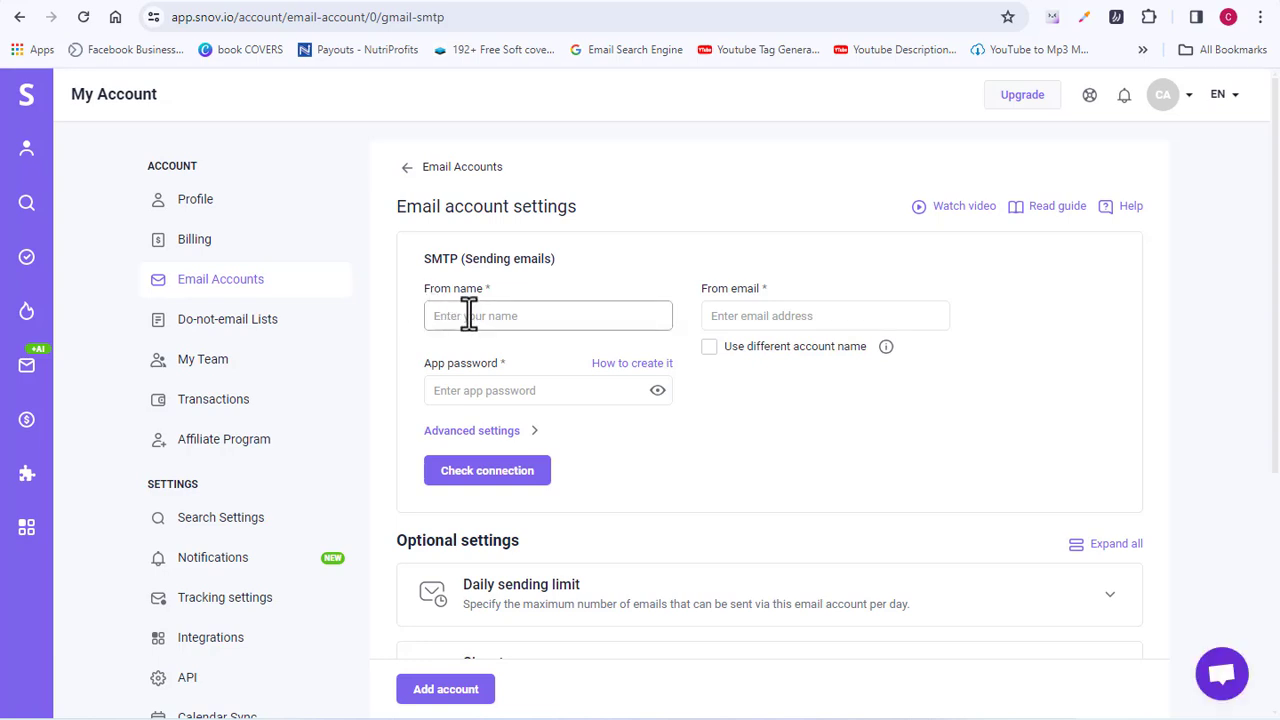
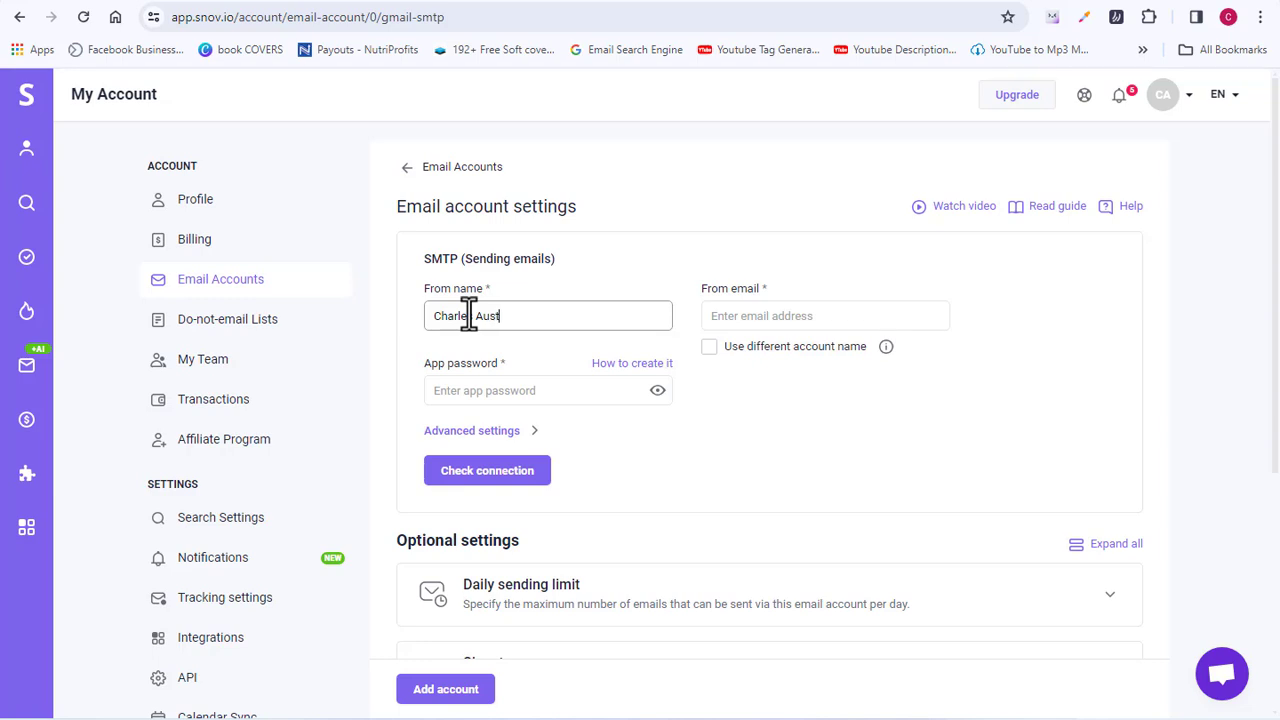
pyautogui.click(748, 316)
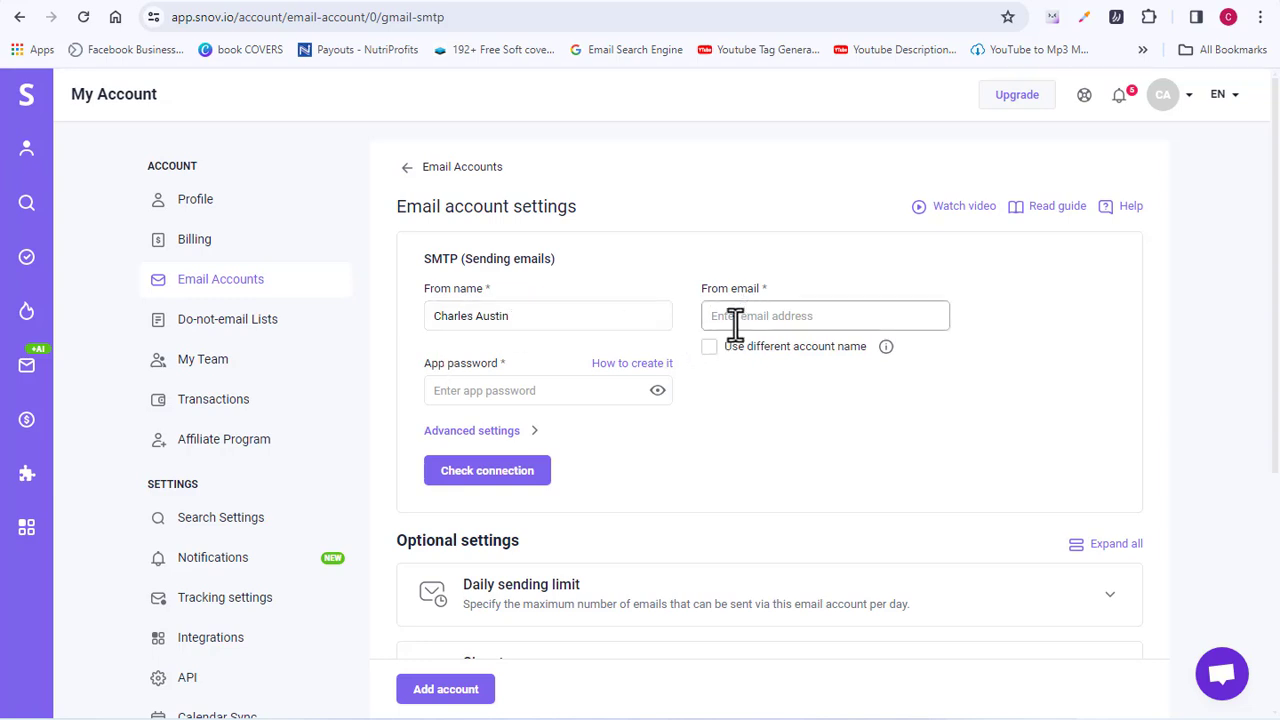
pyautogui.write('re')
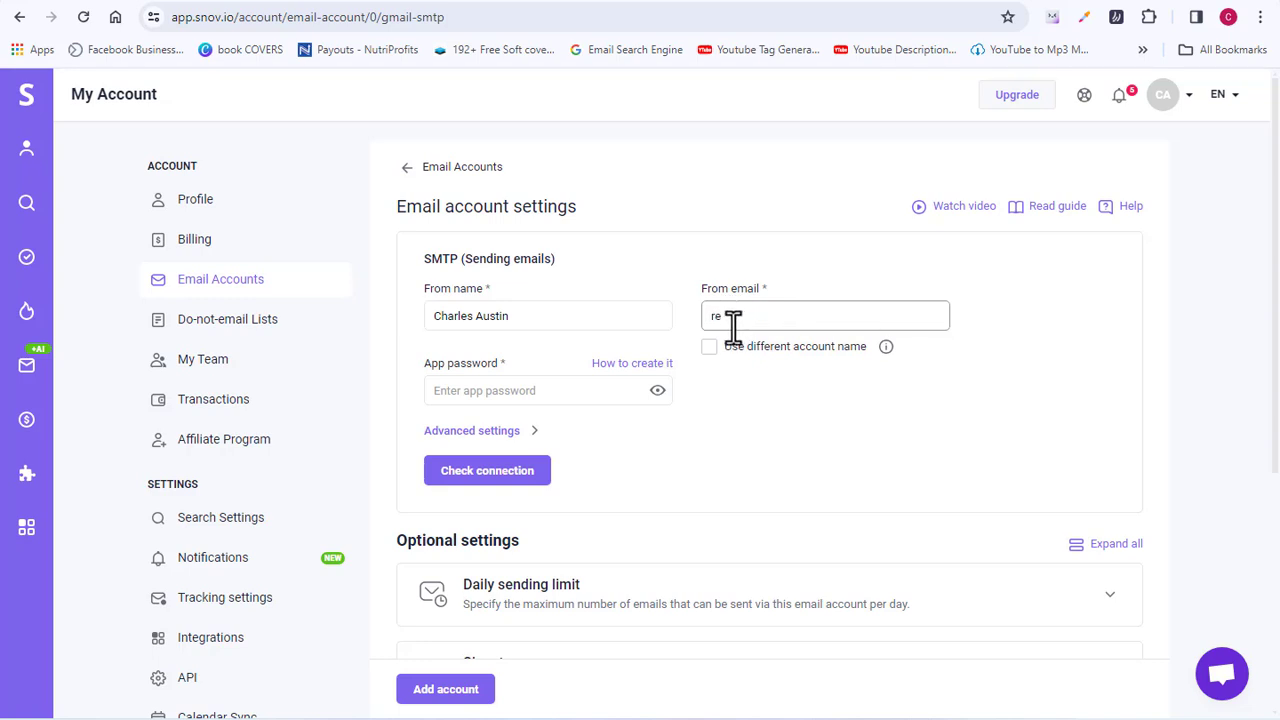
pyautogui.press('BackSpace')
pyautogui.press('BackSpace')
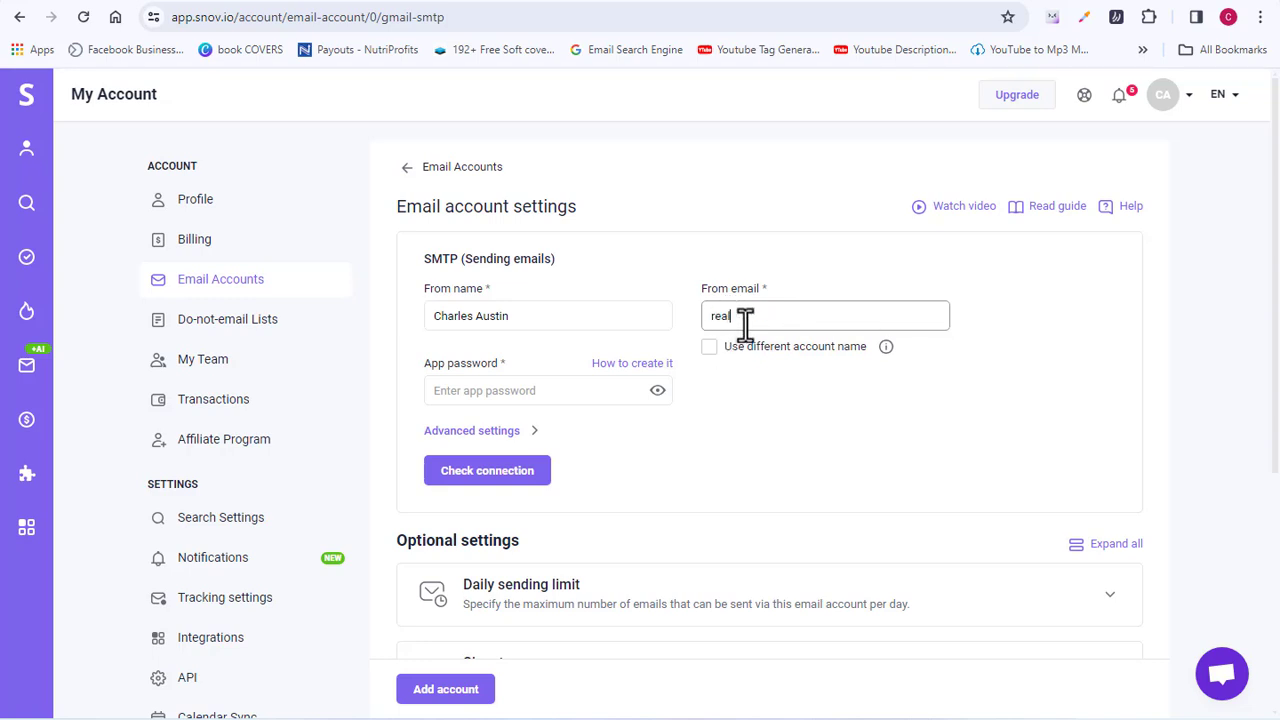
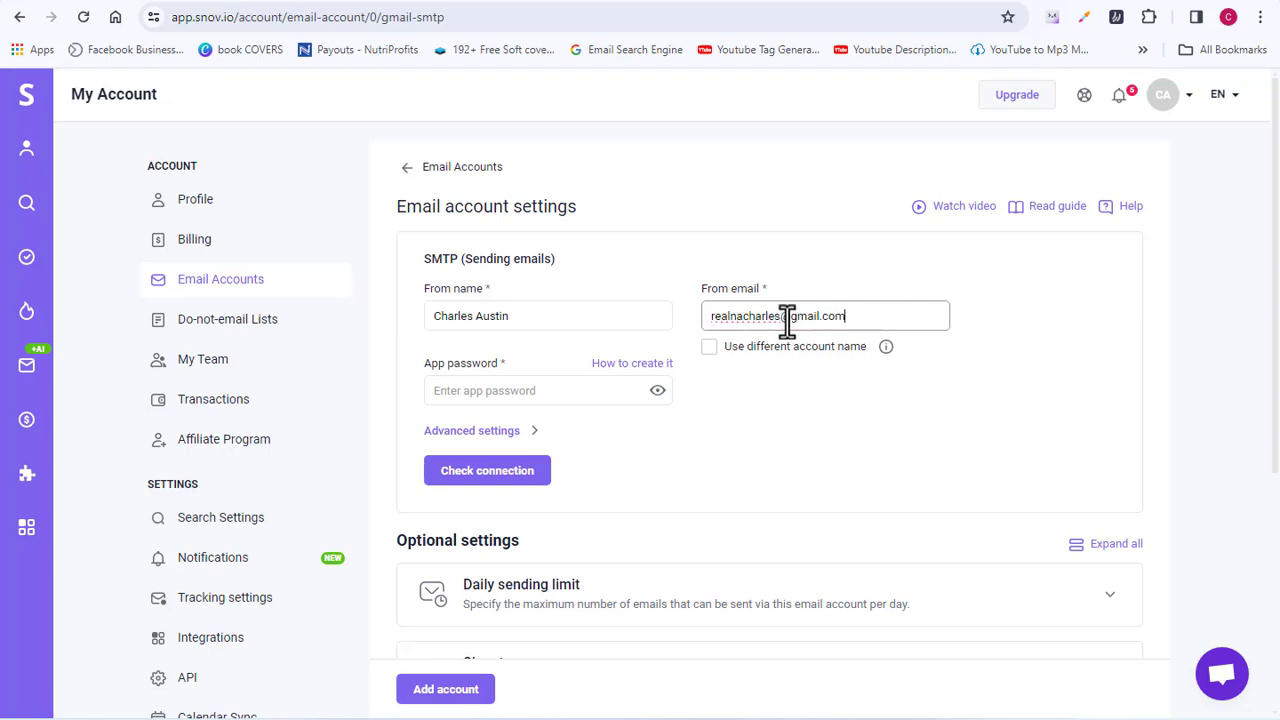
# Step: Copy the generated app password into Snov.io's App password field
pyautogui.click(599, 400)
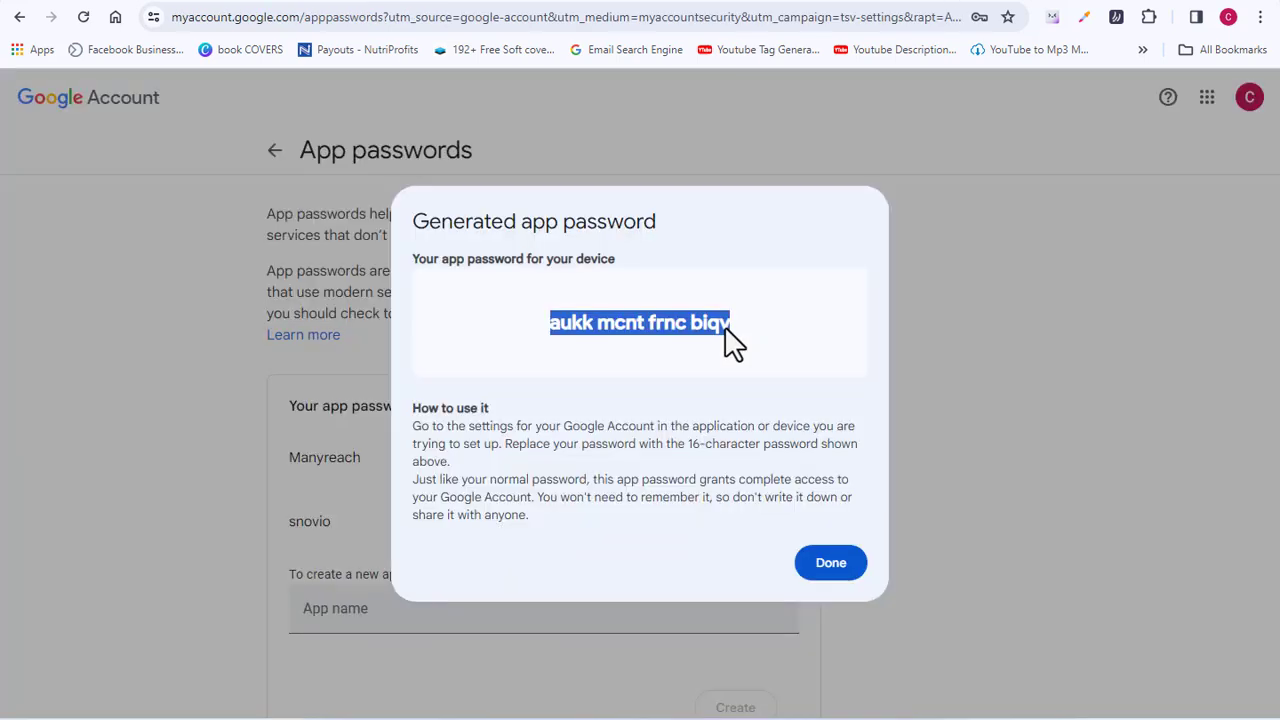
pyautogui.rightClick(652, 326)
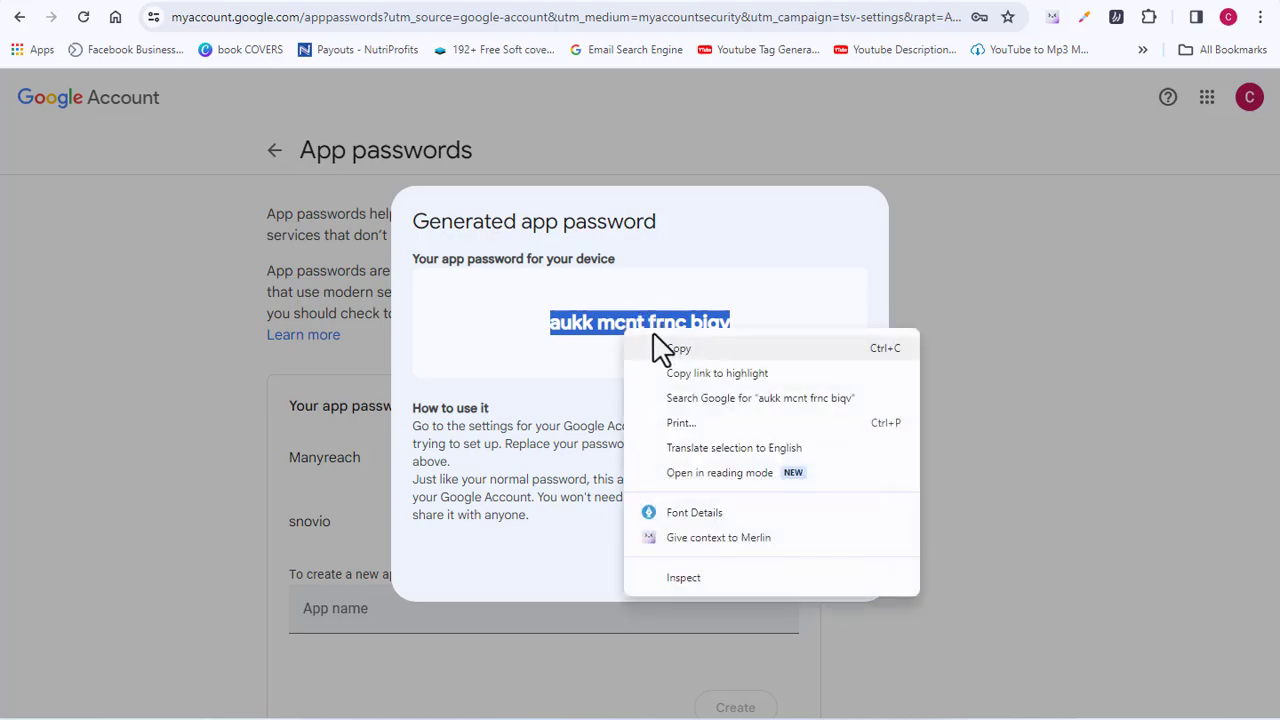
pyautogui.click(674, 348)
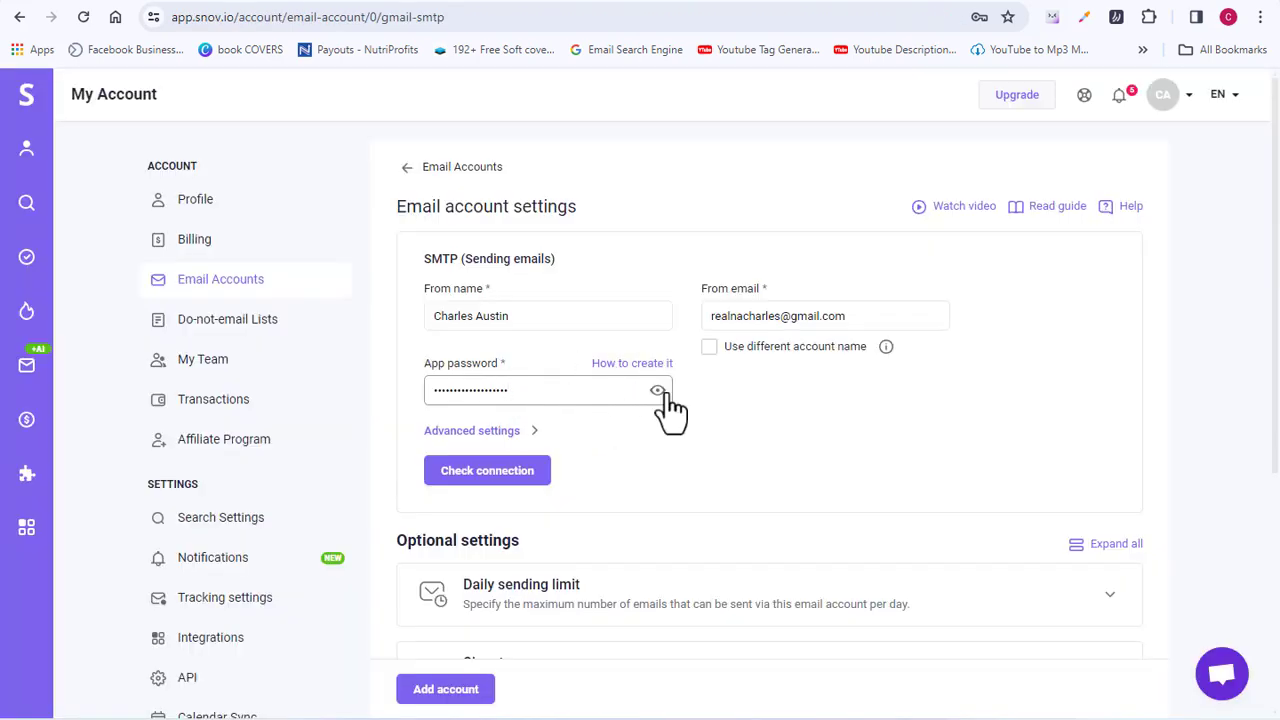
pyautogui.scroll(-2, 1277, 280)
pyautogui.moveTo(1277, 280); pyautogui.dragTo(1277, 347)
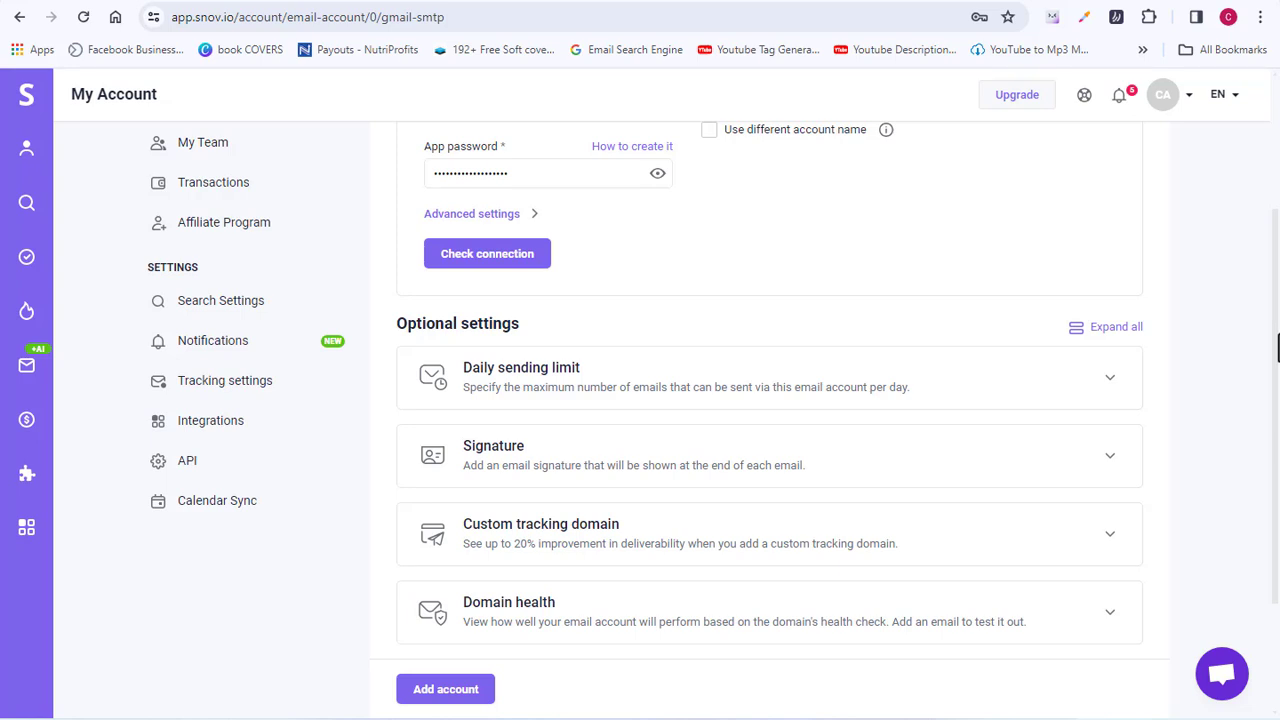
# Step: Expand Daily sending limit and raise the fixed delay between emails to 35 seconds
pyautogui.click(1118, 360)
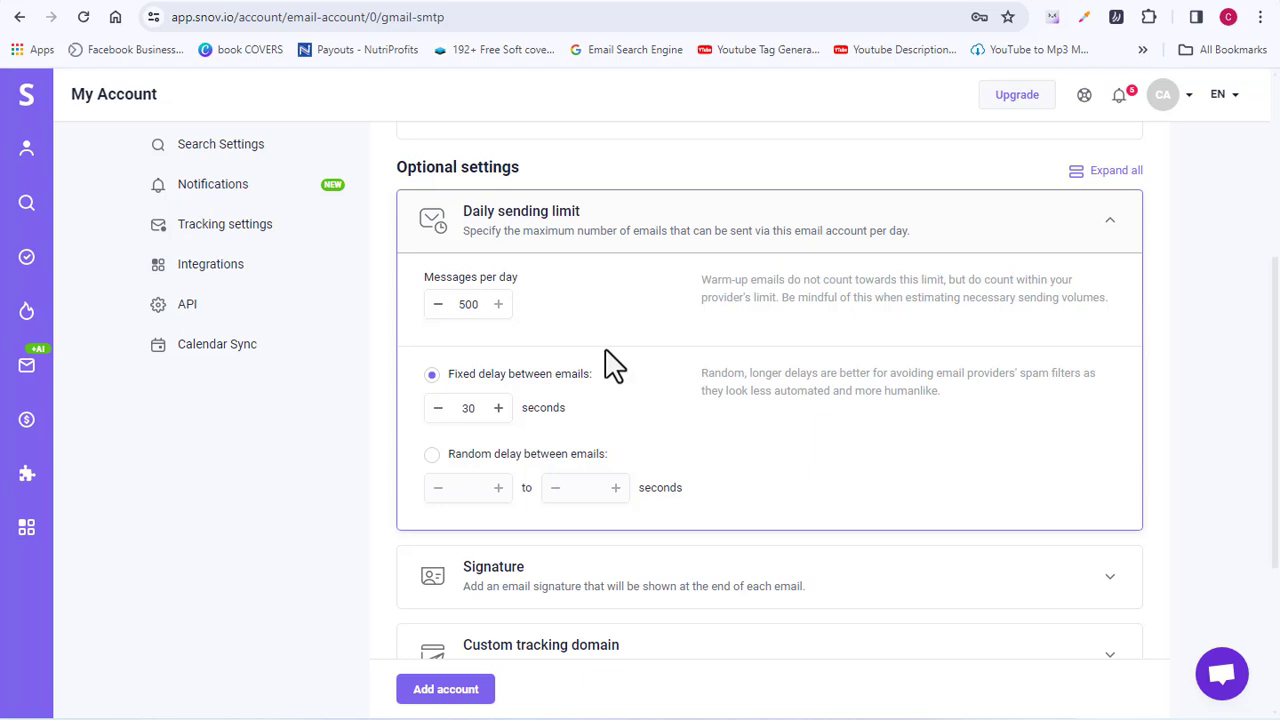
pyautogui.click(498, 410)
pyautogui.click(498, 410)
pyautogui.click(498, 410)
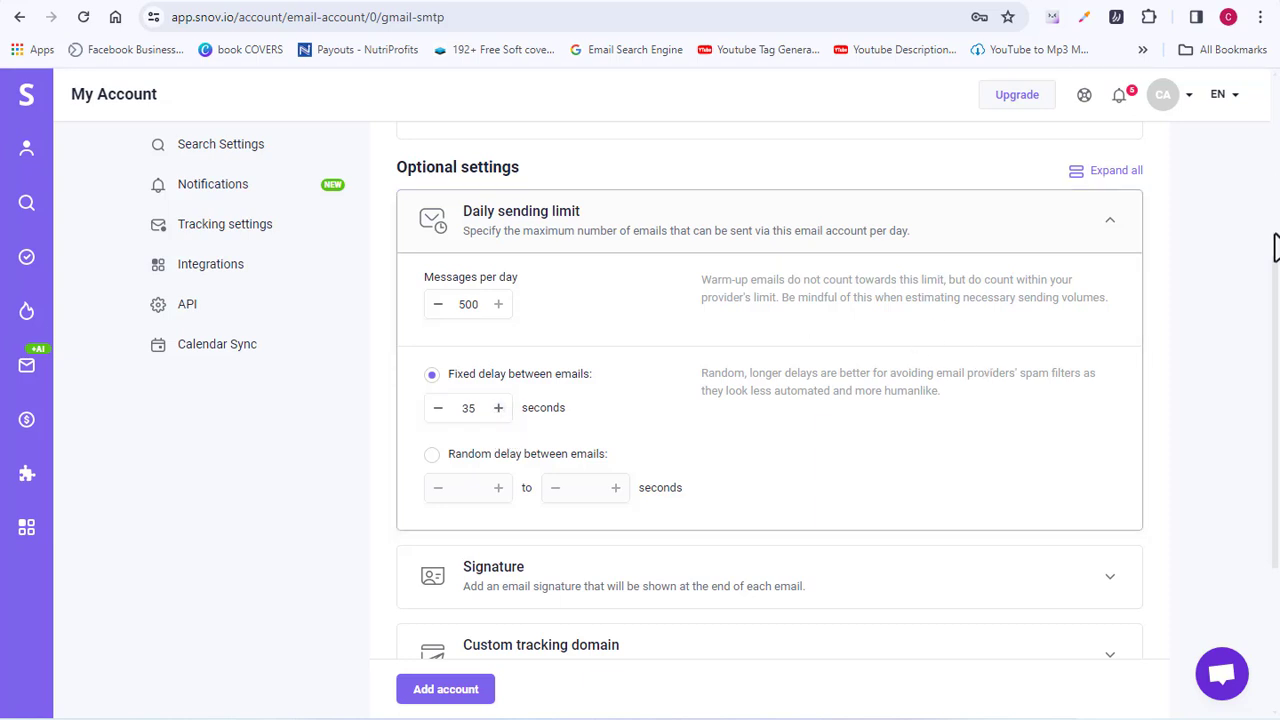
# Step: Save the Gmail SMTP account with Add account
pyautogui.scroll(-3, 1276, 248)
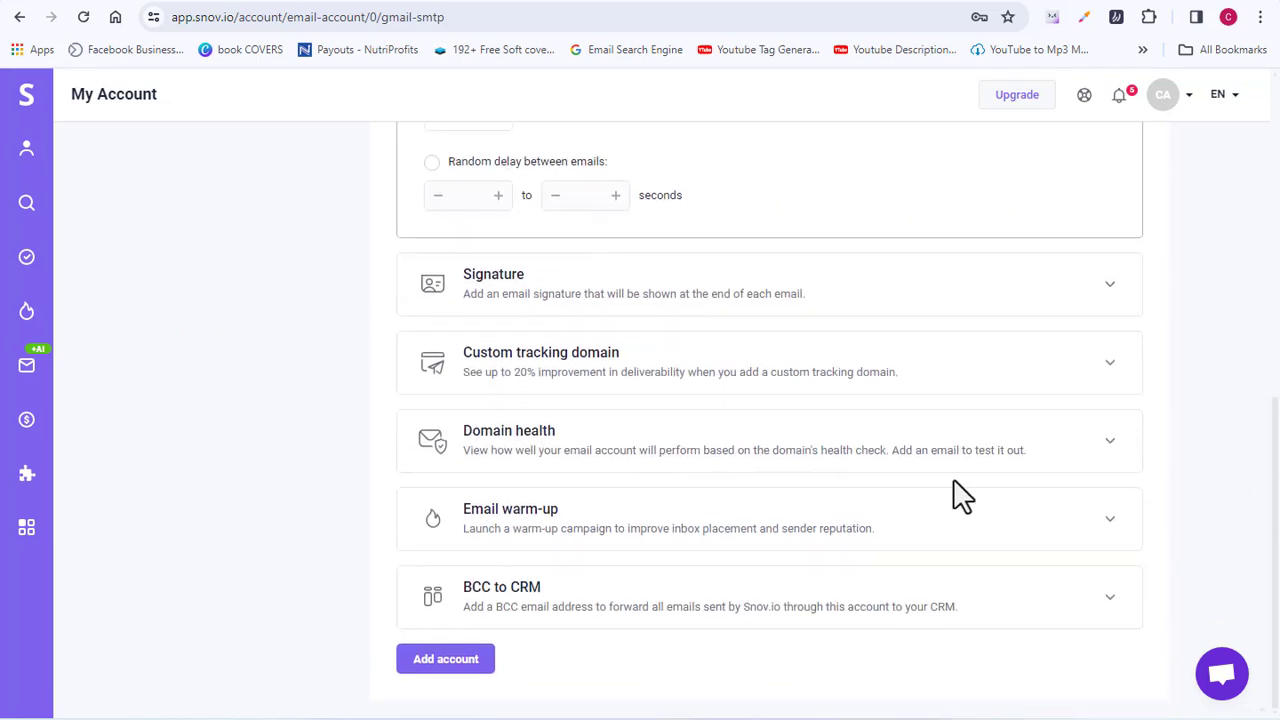
pyautogui.click(446, 660)
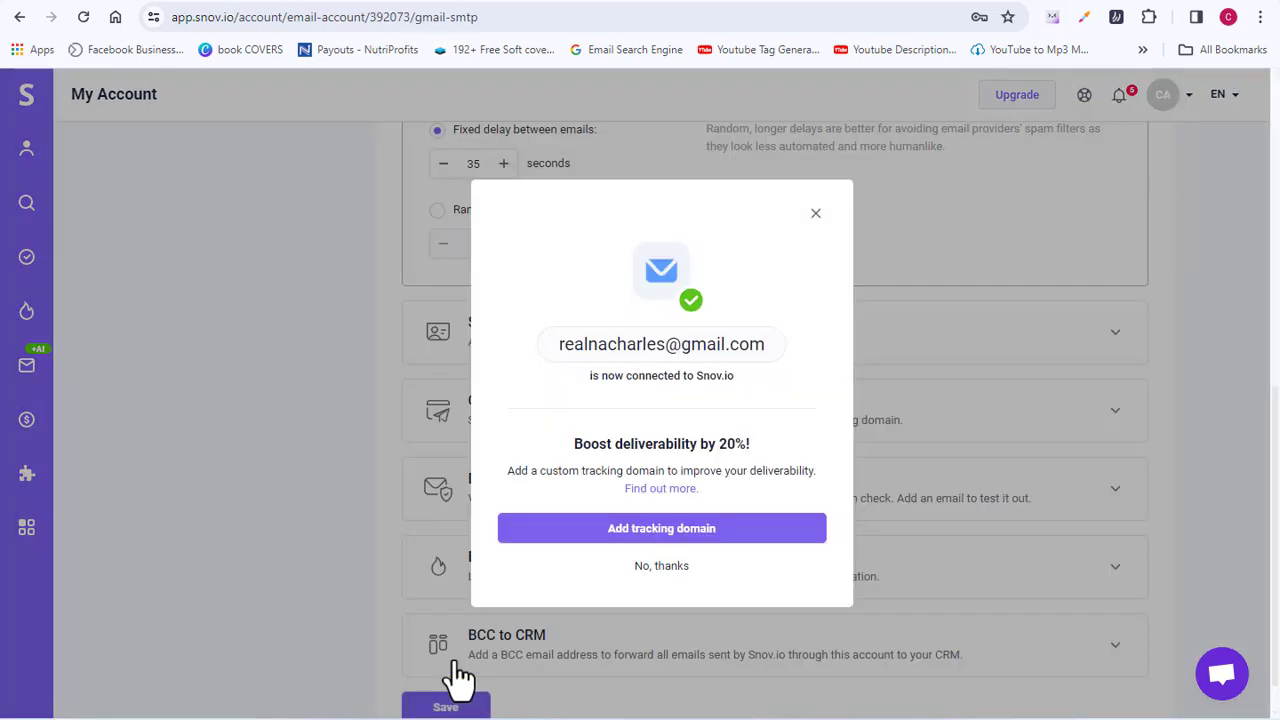
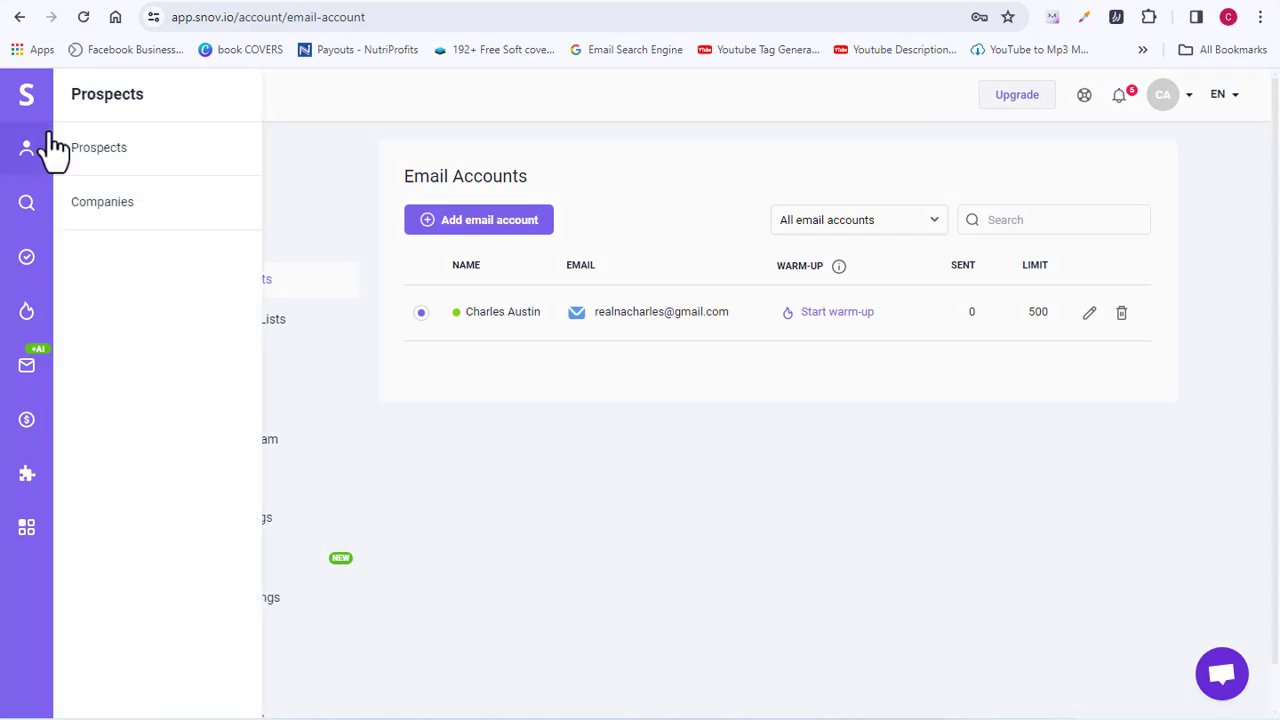
# Step: Go to the empty New Prospects List and start importing your own prospect list from a file
pyautogui.click(28, 108)
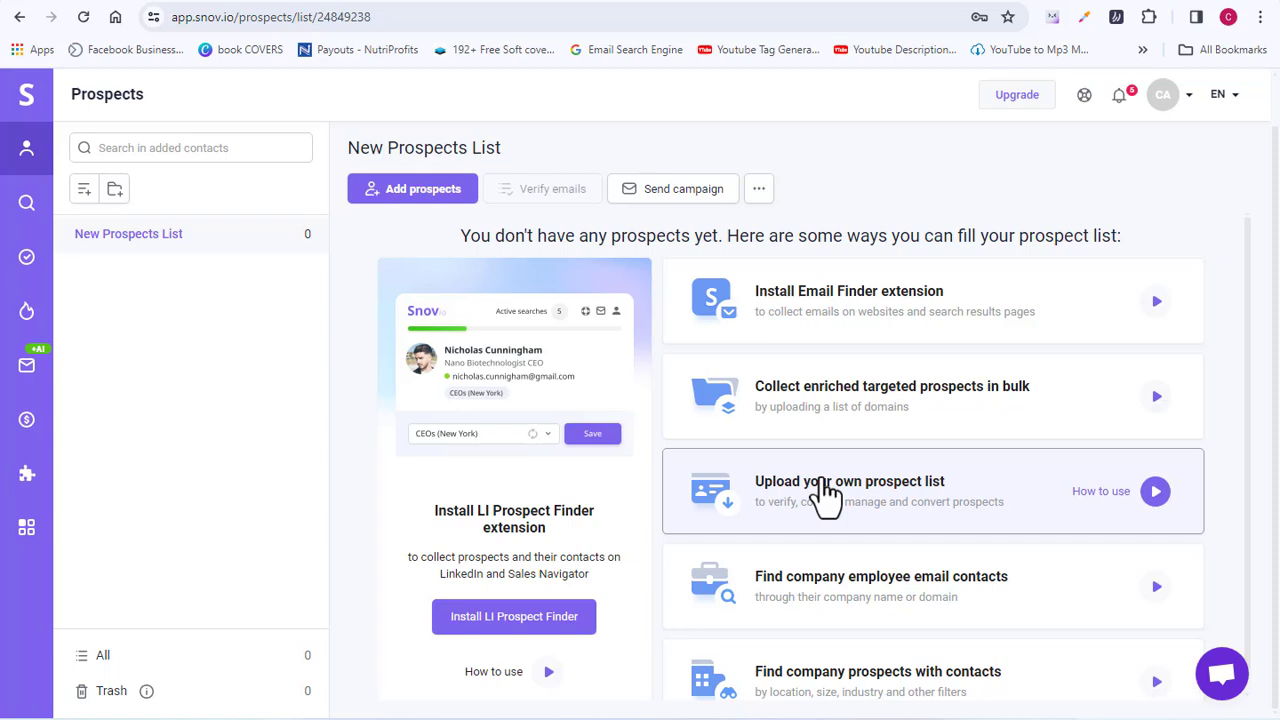
pyautogui.click(786, 462)
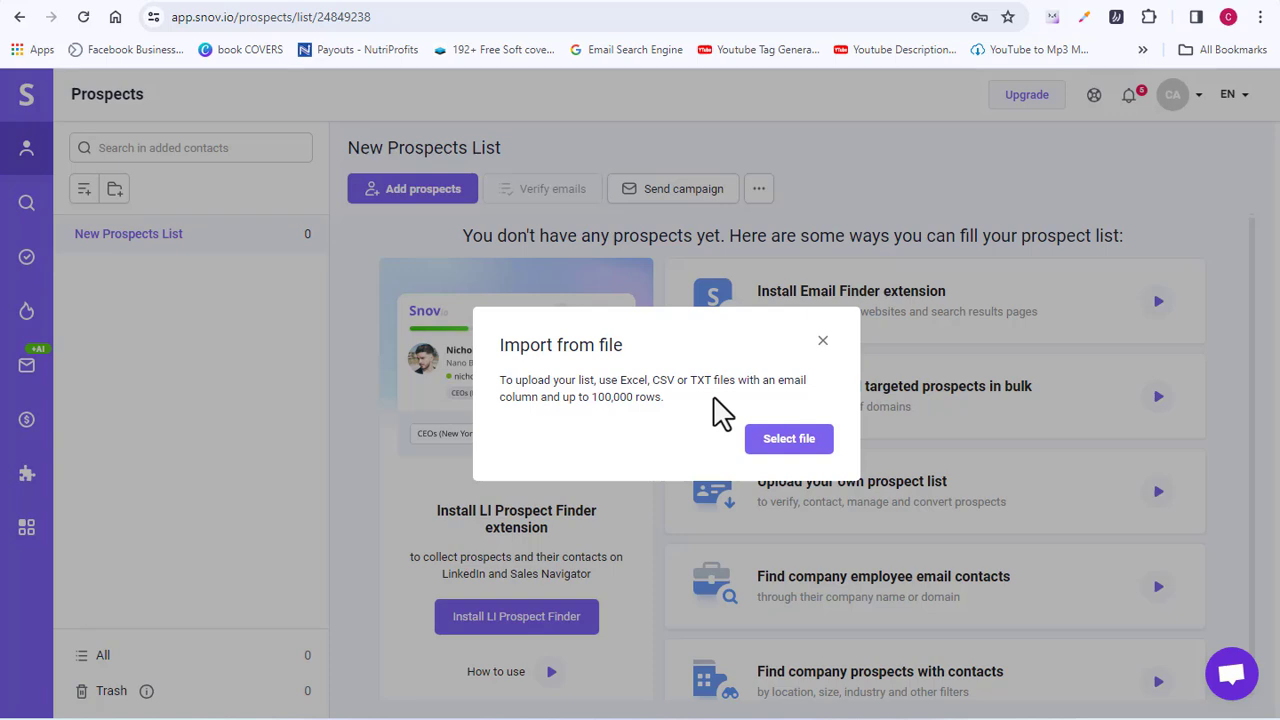
# Step: Upload the 'Architects Email list' file, map its Email column, and import all 67 emails
pyautogui.click(797, 450)
pyautogui.click(210, 224)
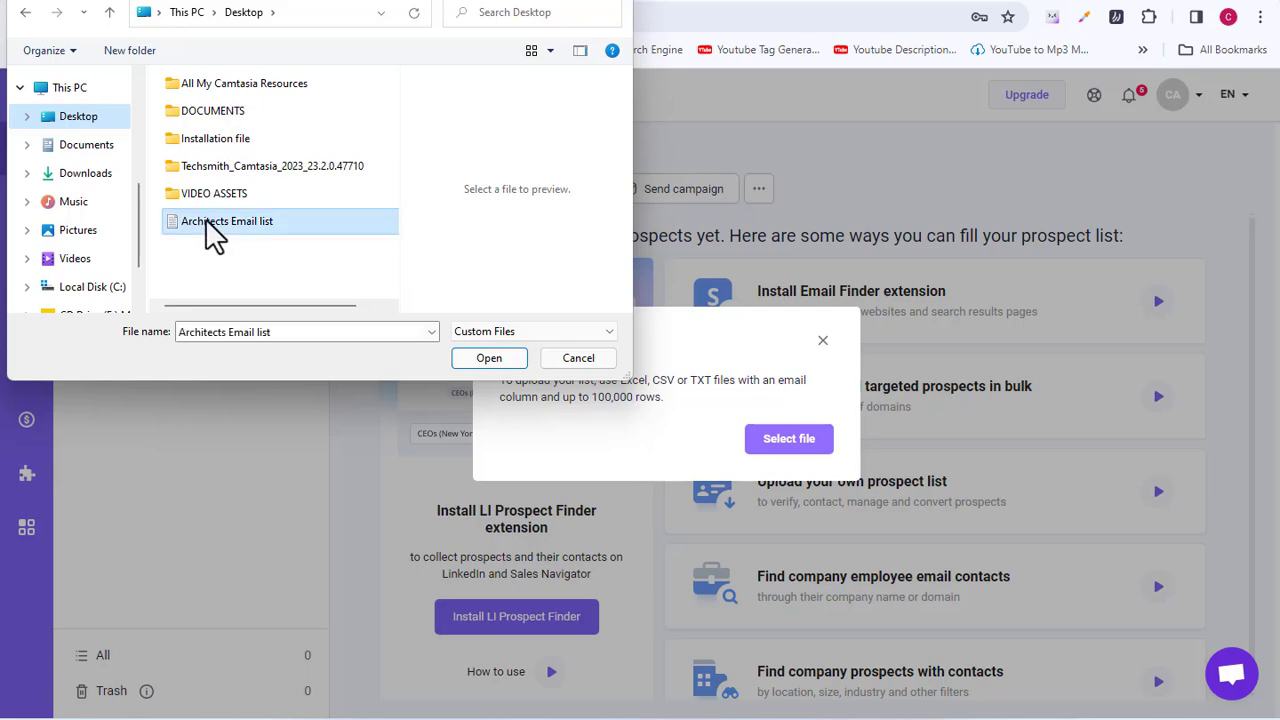
pyautogui.click(480, 358)
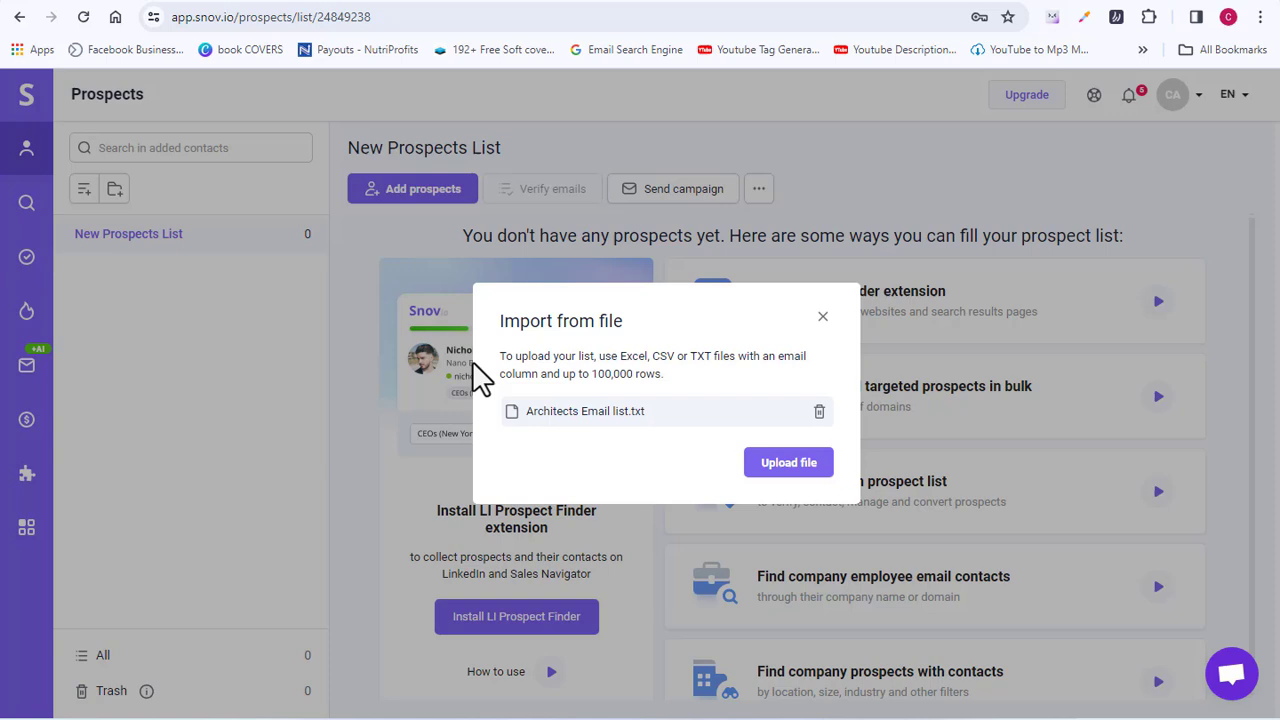
pyautogui.click(789, 462)
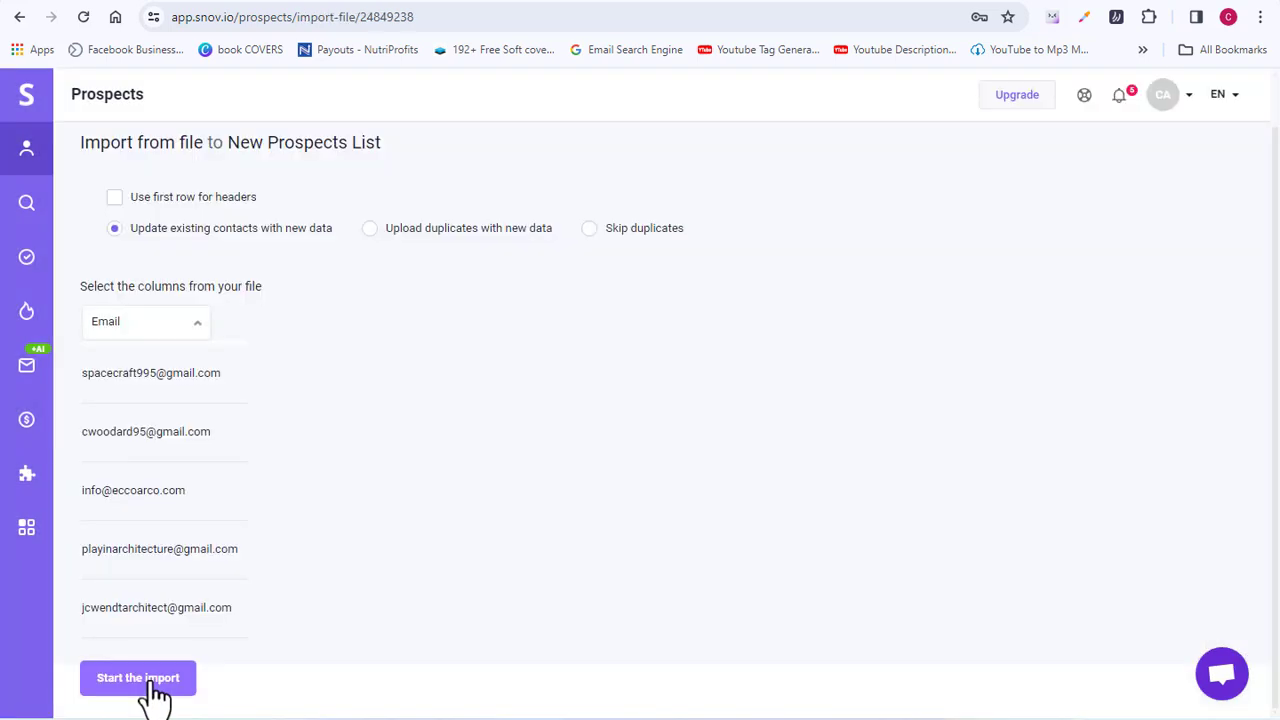
pyautogui.click(153, 684)
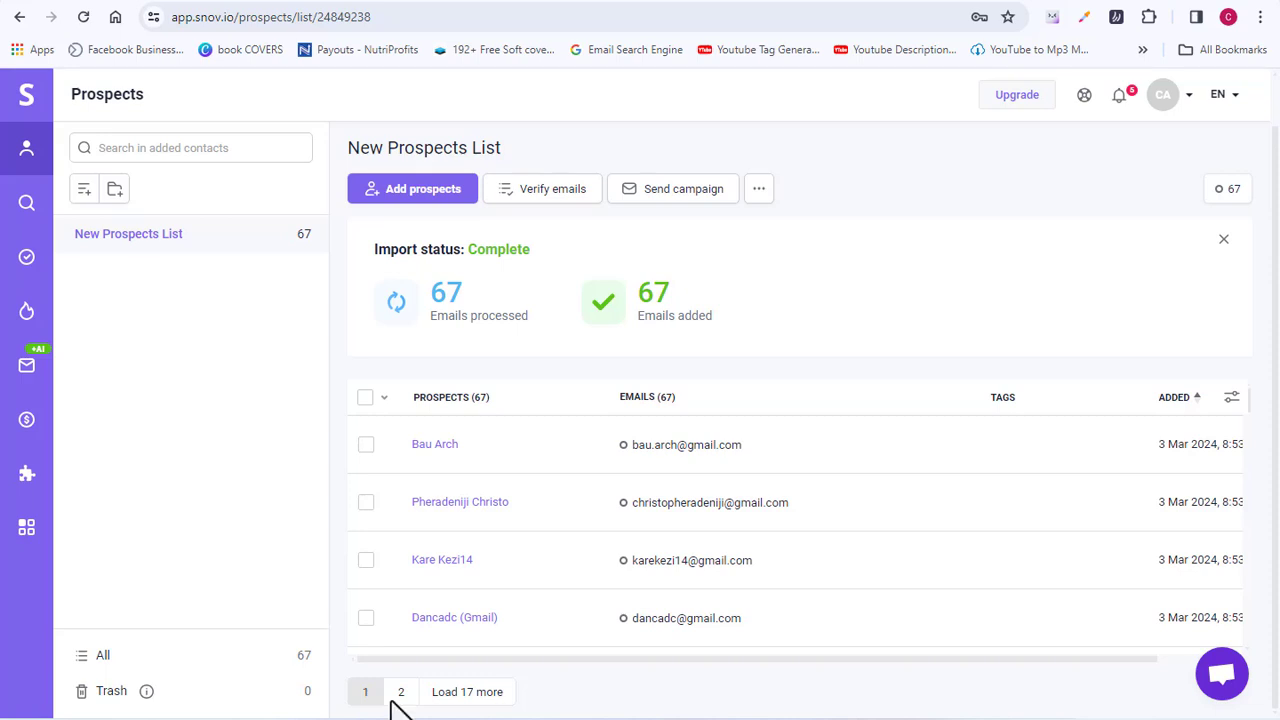
# Step: From account settings' Email Accounts page, start the Email Warm-up setup with 'Warm up my email'
pyautogui.click(1189, 101)
pyautogui.click(1012, 449)
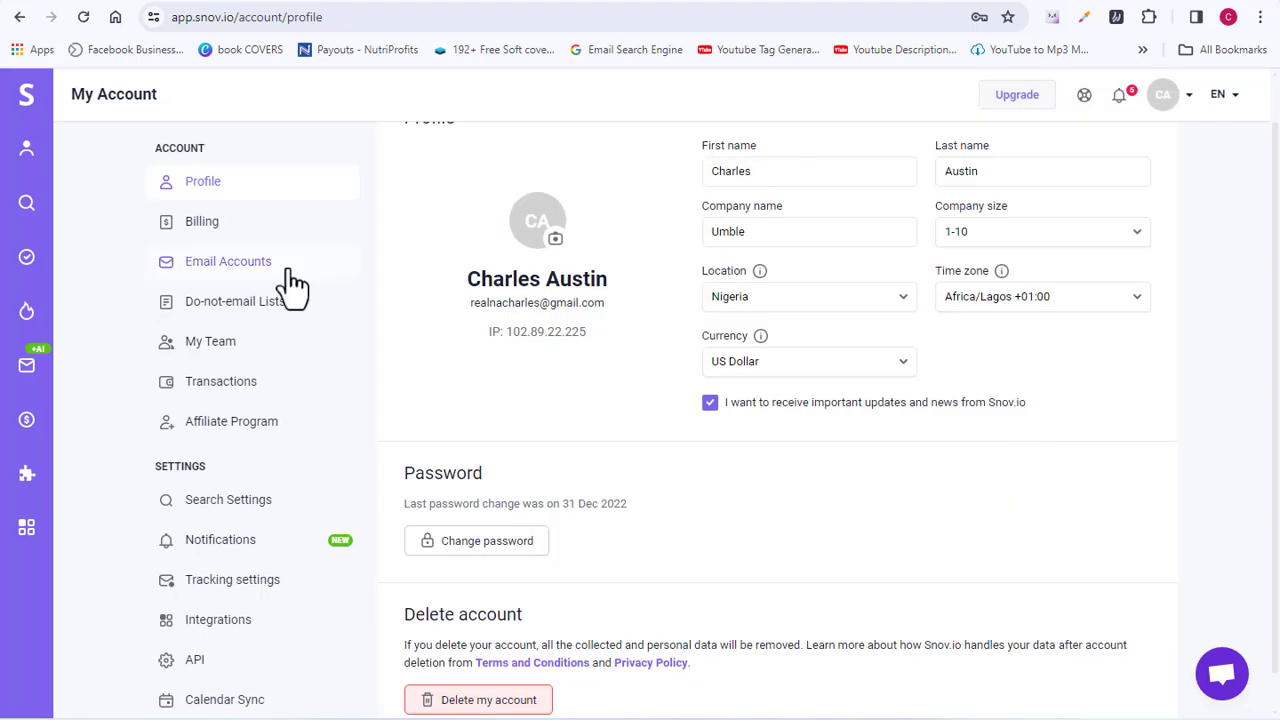
pyautogui.click(228, 270)
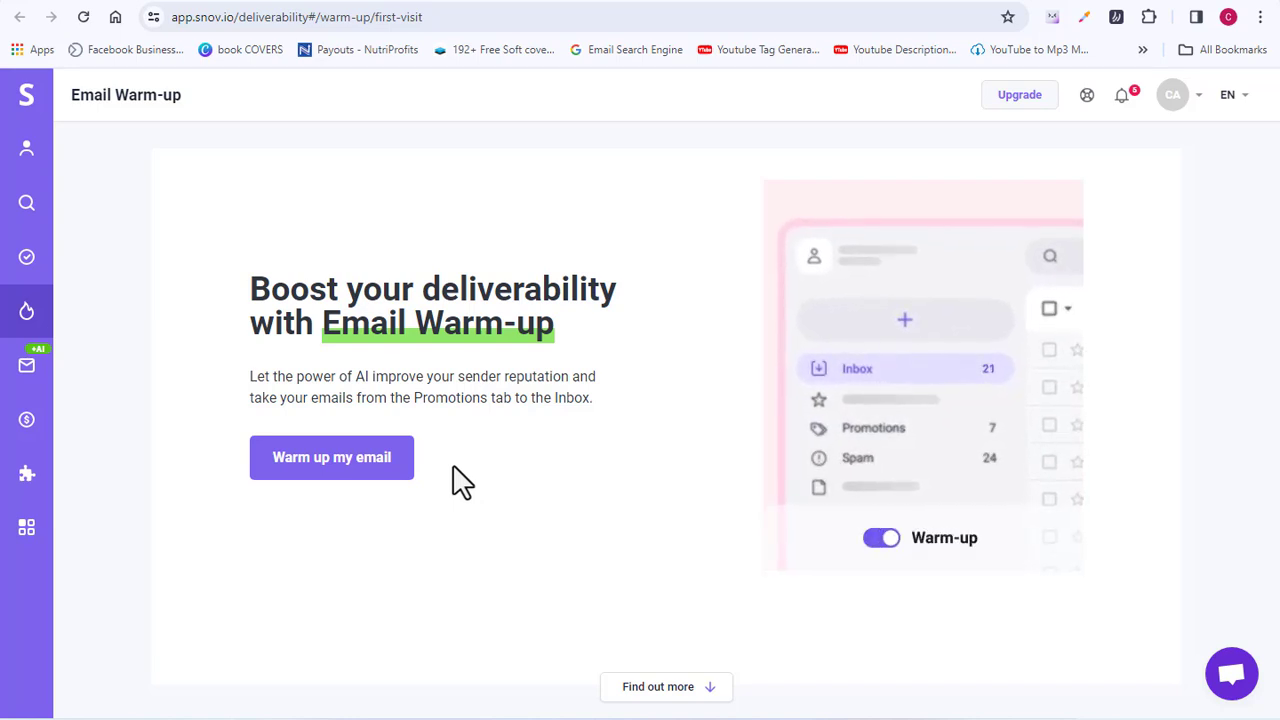
pyautogui.click(368, 470)
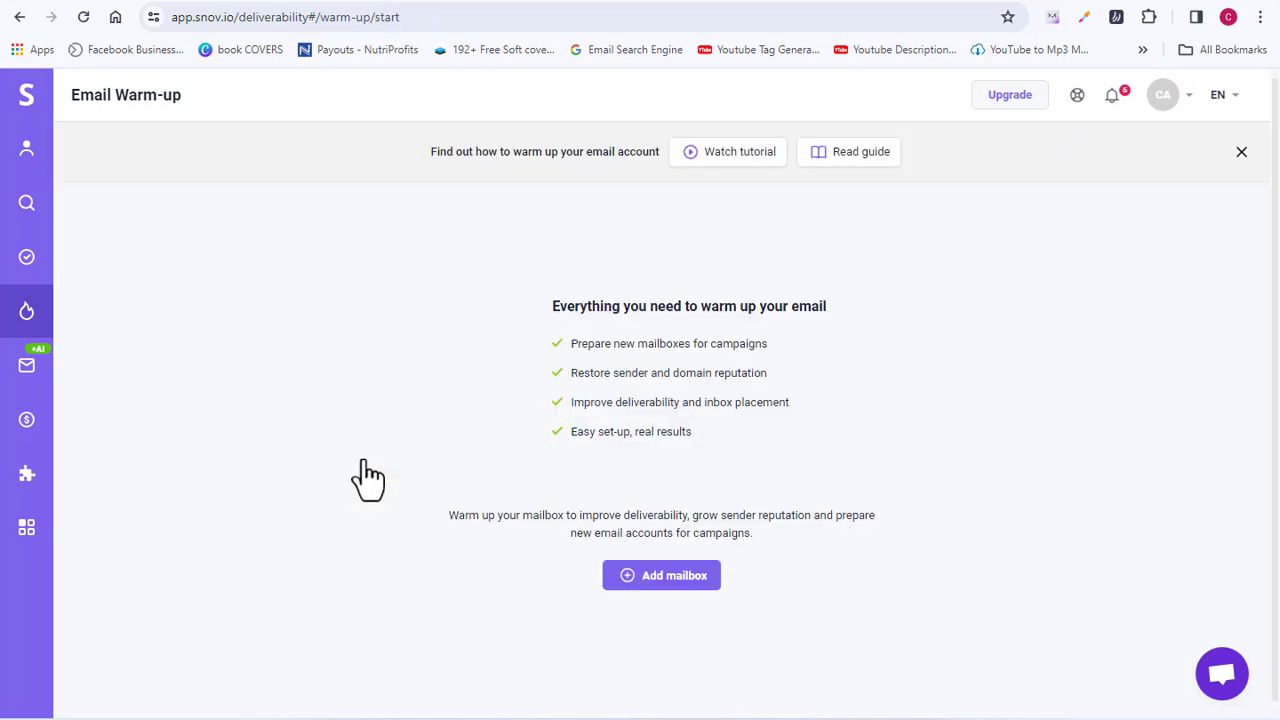
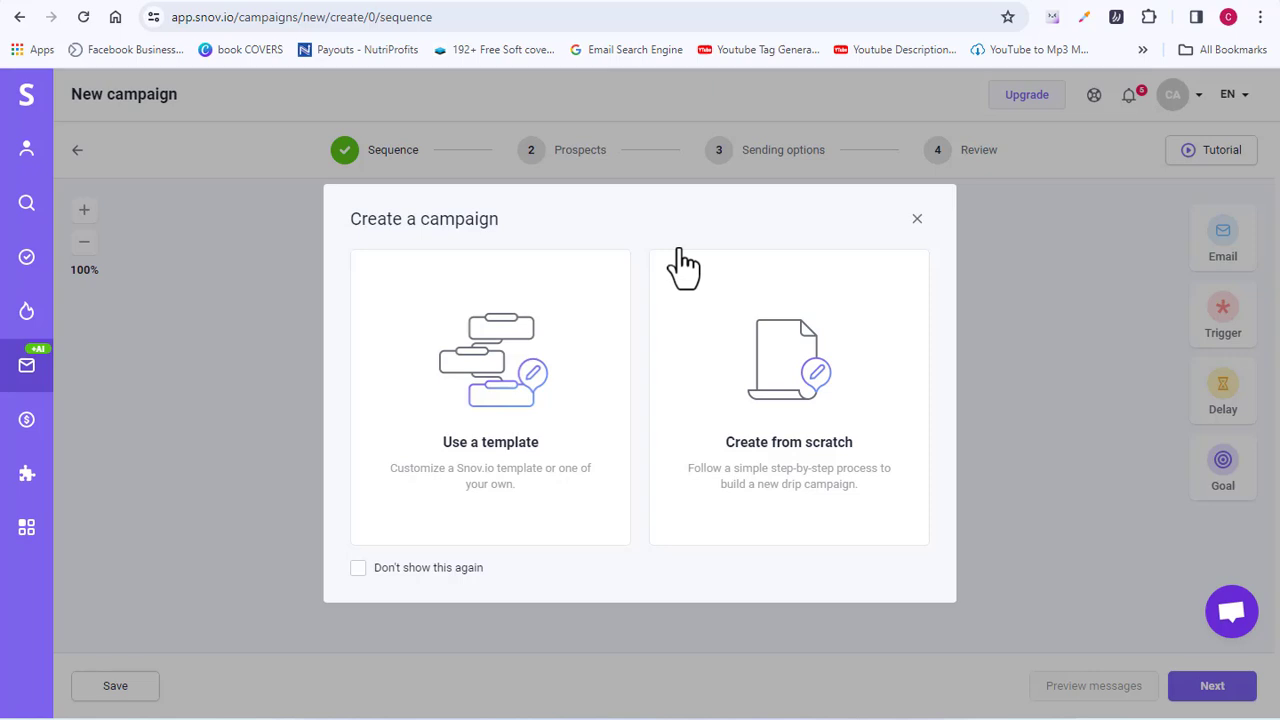
# Step: Build the sequence from scratch with an Email step under Start and open its editor
pyautogui.click(818, 390)
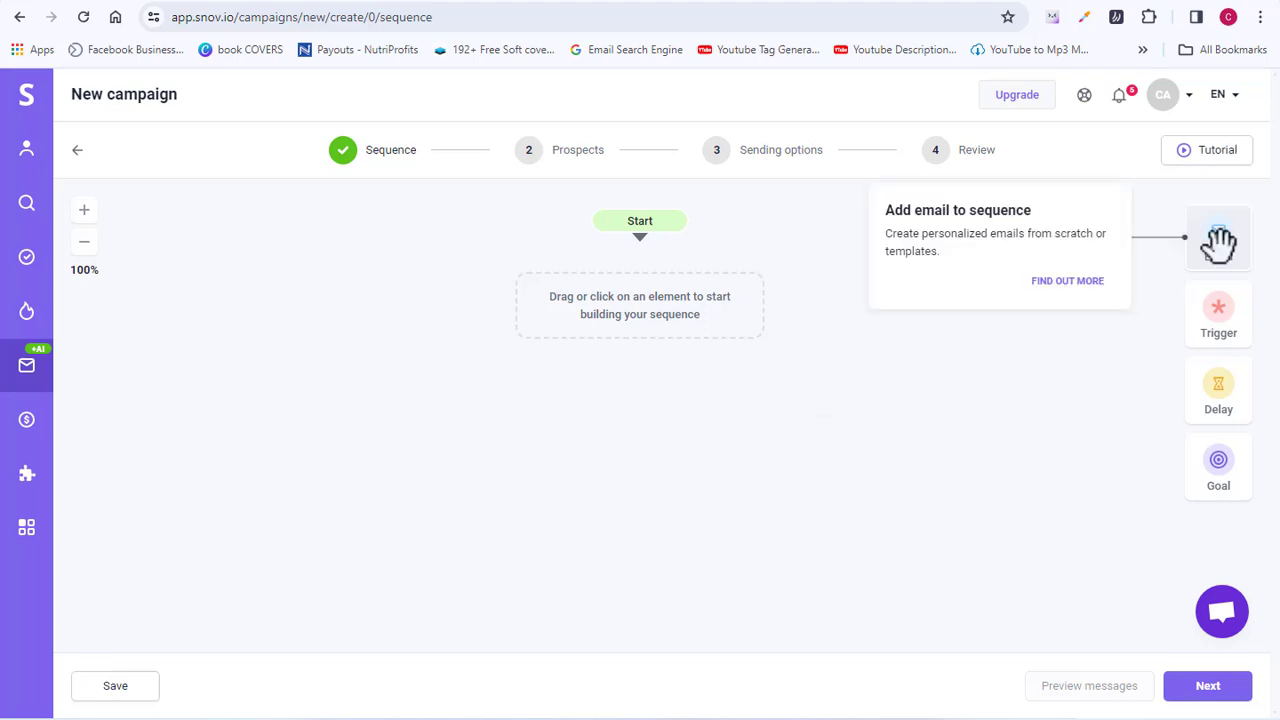
pyautogui.moveTo(1217, 240); pyautogui.dragTo(1078, 312)
pyautogui.moveTo(926, 344); pyautogui.dragTo(638, 298)
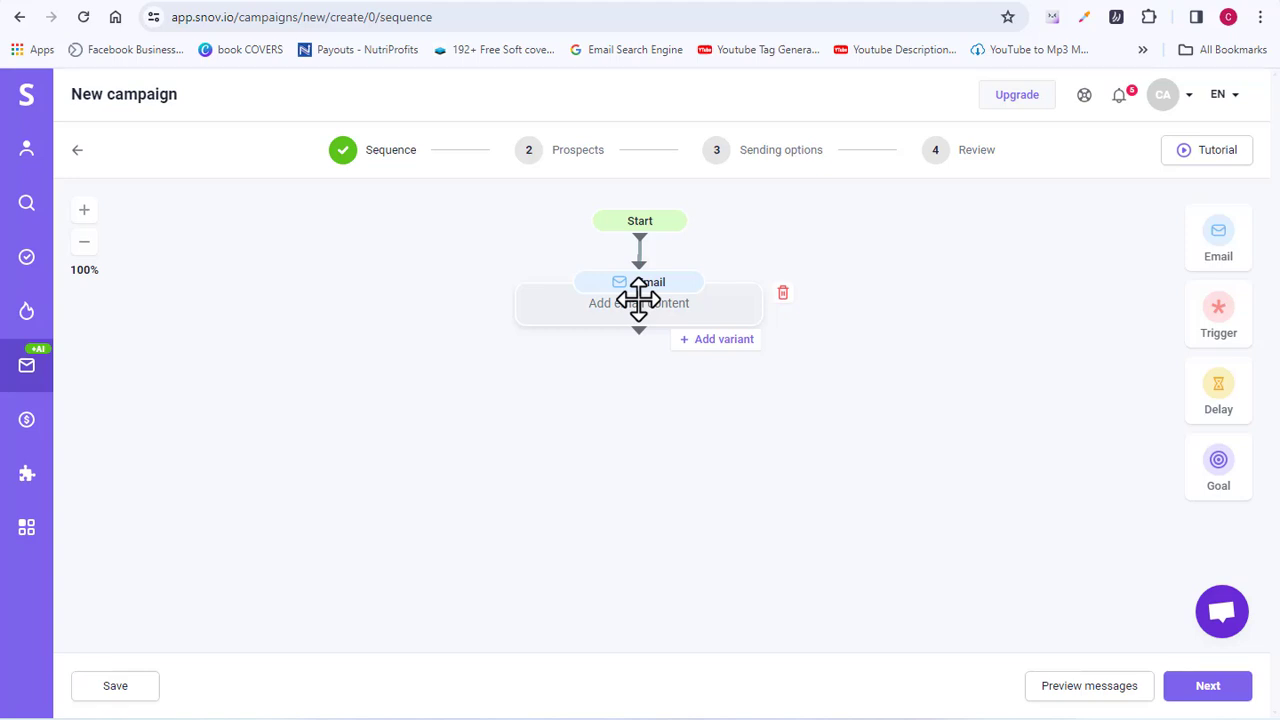
pyautogui.click(636, 303)
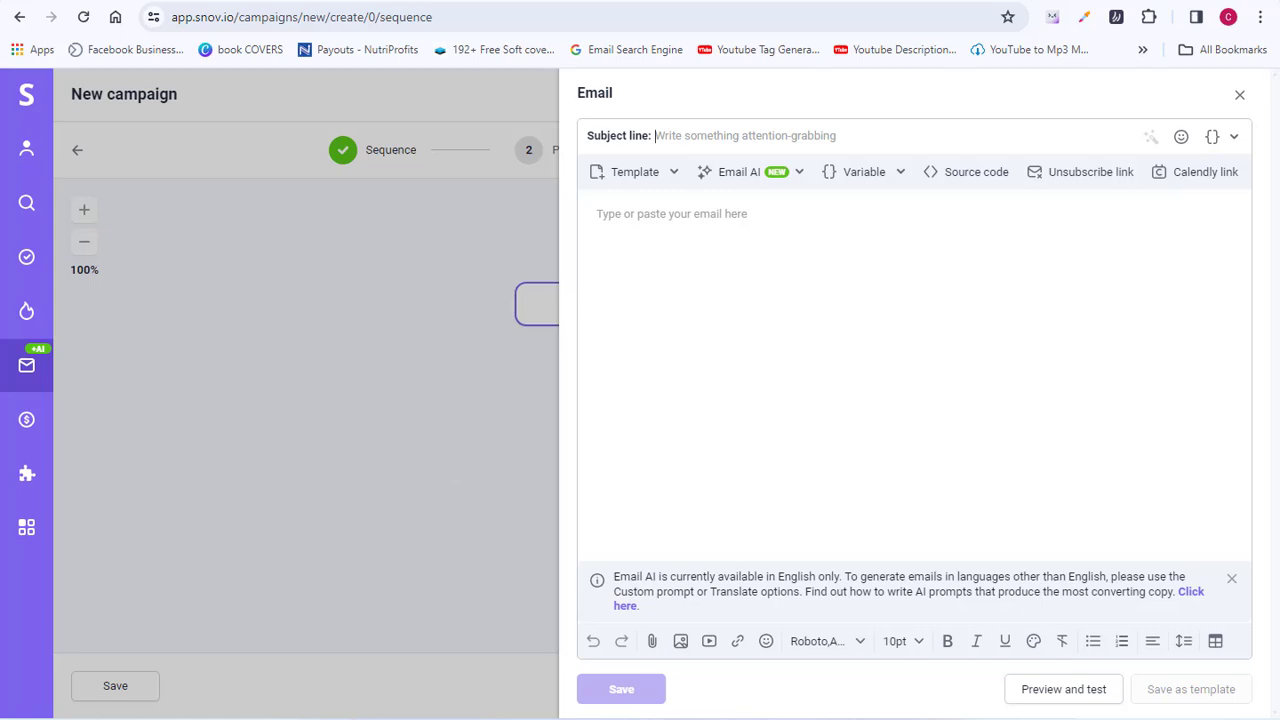
# Step: Paste the subject 'More Bullish Moves Under Our Belt and on the Horizon' and the bull-market body paragraph
pyautogui.click(766, 137)
pyautogui.write('More Bullish Moves Under Our Belt and on the Horizon')
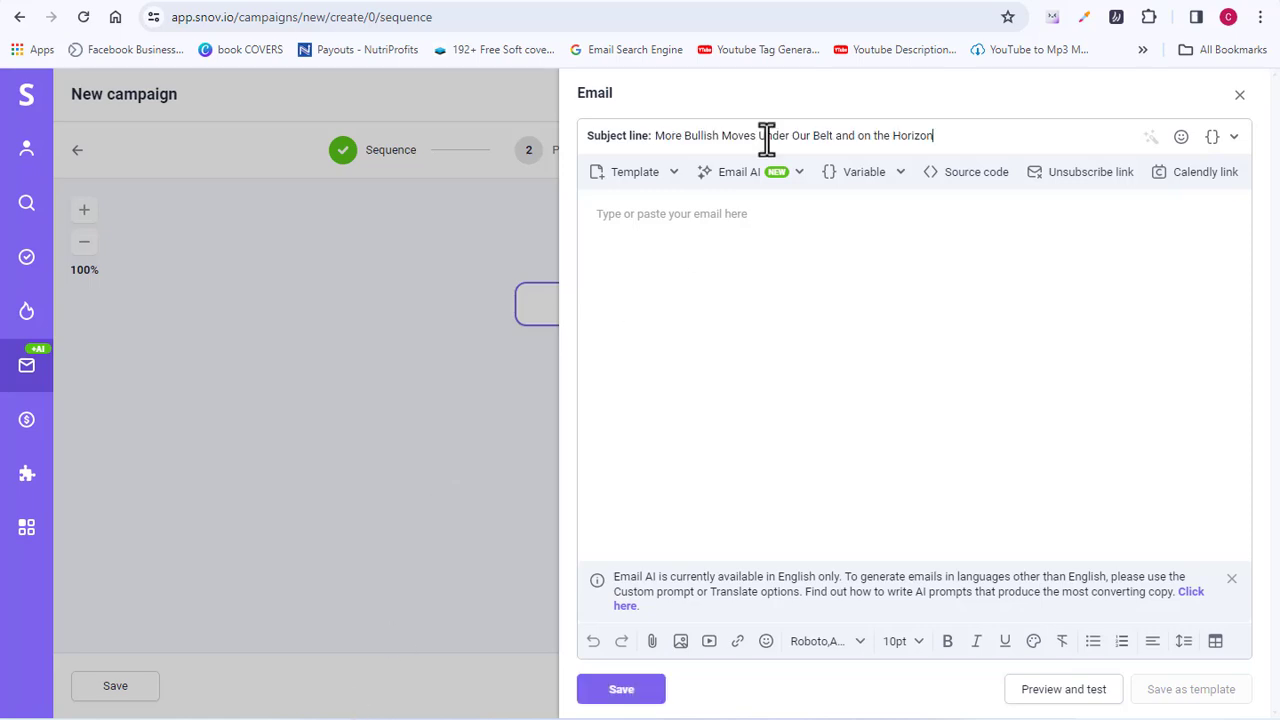
pyautogui.click(696, 243)
pyautogui.write('The rising tide of the bull market is likely to lift the broad market higher. But to target the biggest profits this cycle has to offer, you’ll need to be a little more discerning in choosing an investment. That’s why Dr. Bruce Ng shows you how you can narrow down the field and separate the winners from the pack.')
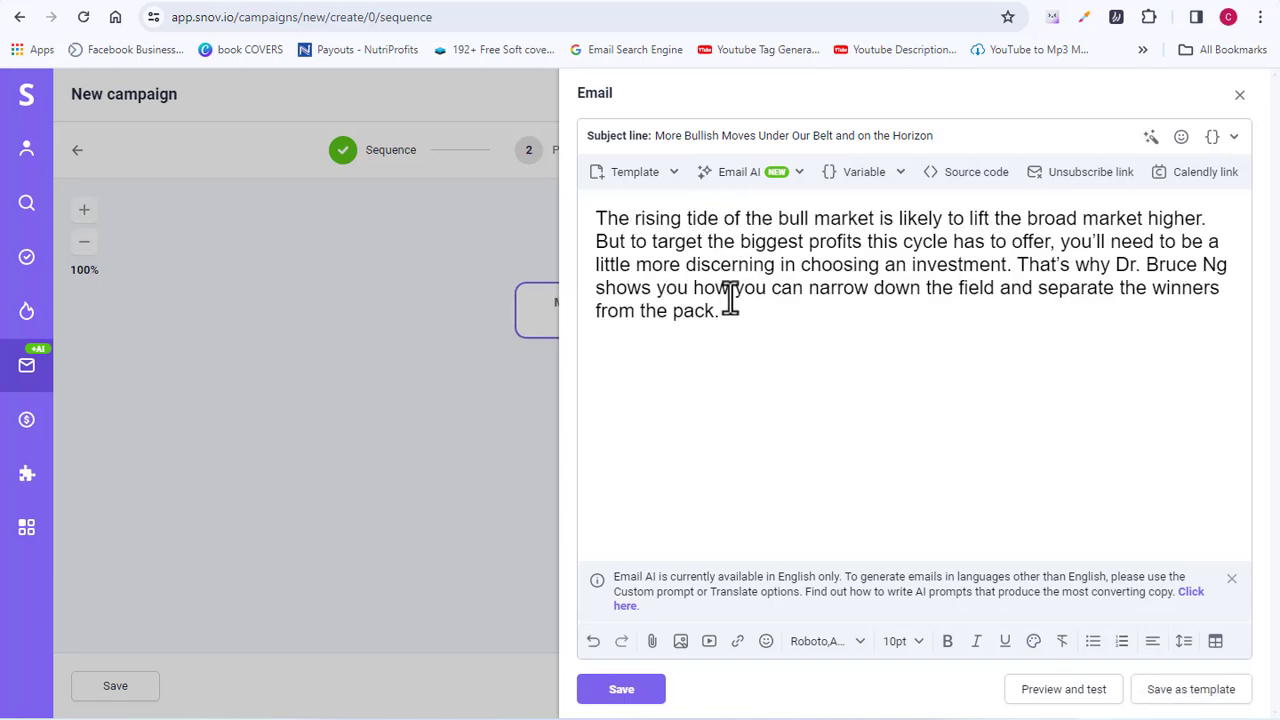
pyautogui.click(621, 692)
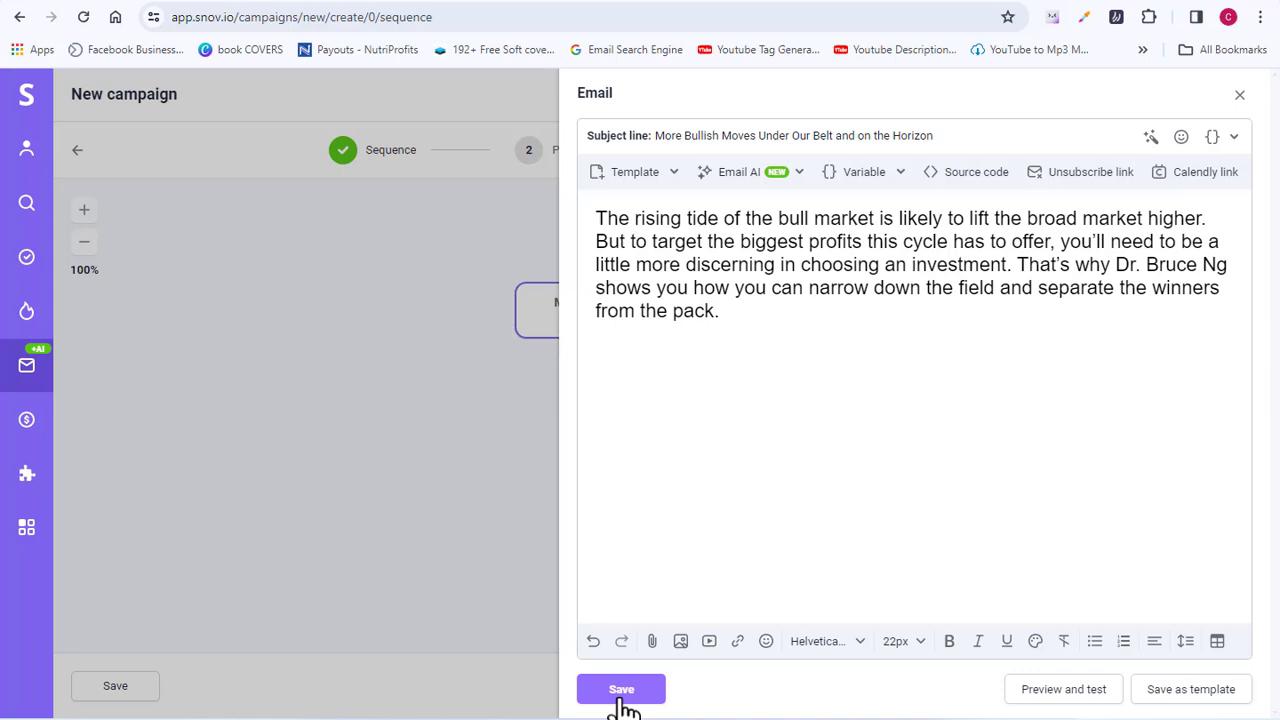
# Step: Save the email and advance to Prospects, targeting New Prospects List (67)
pyautogui.click(622, 702)
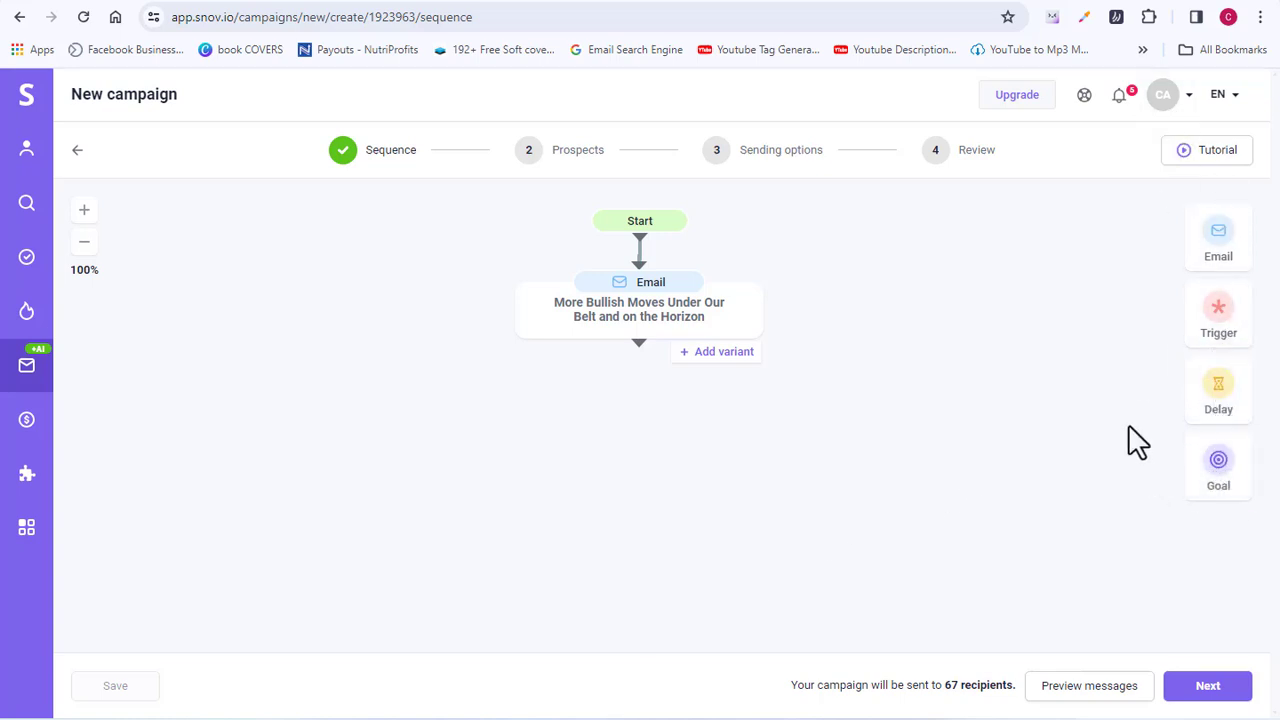
pyautogui.click(1208, 688)
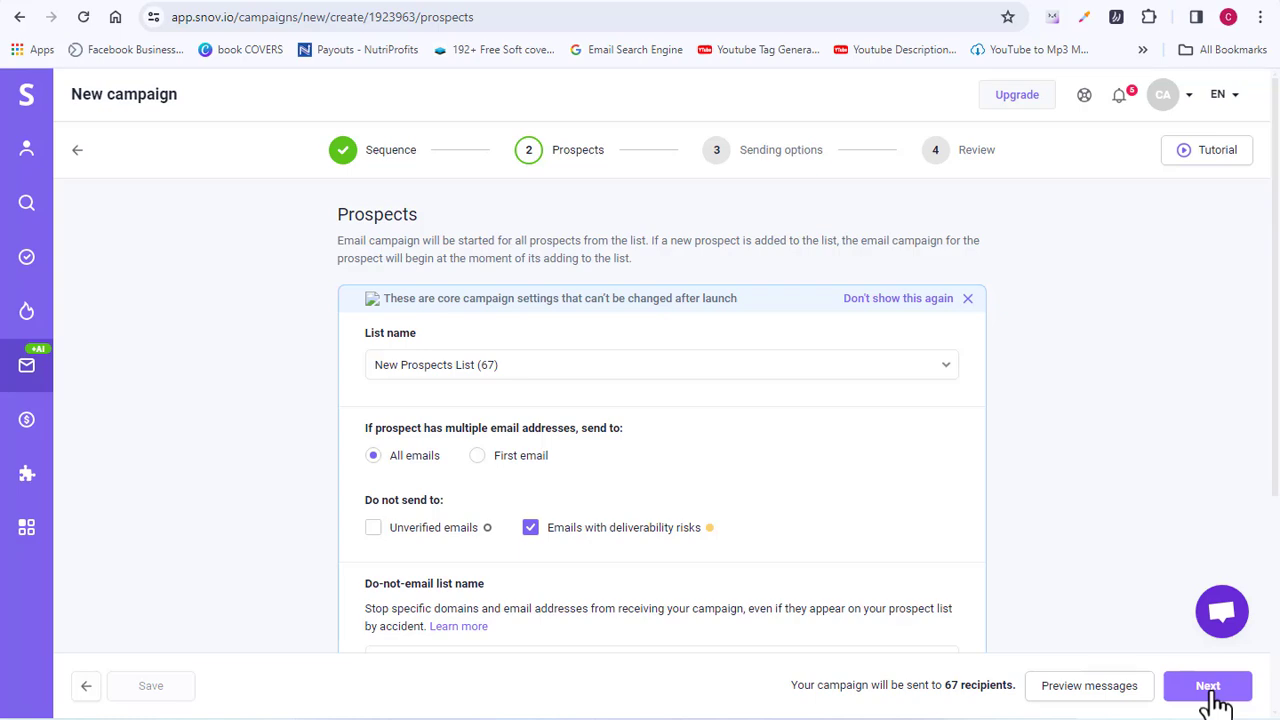
pyautogui.scroll(-1, 1277, 420)
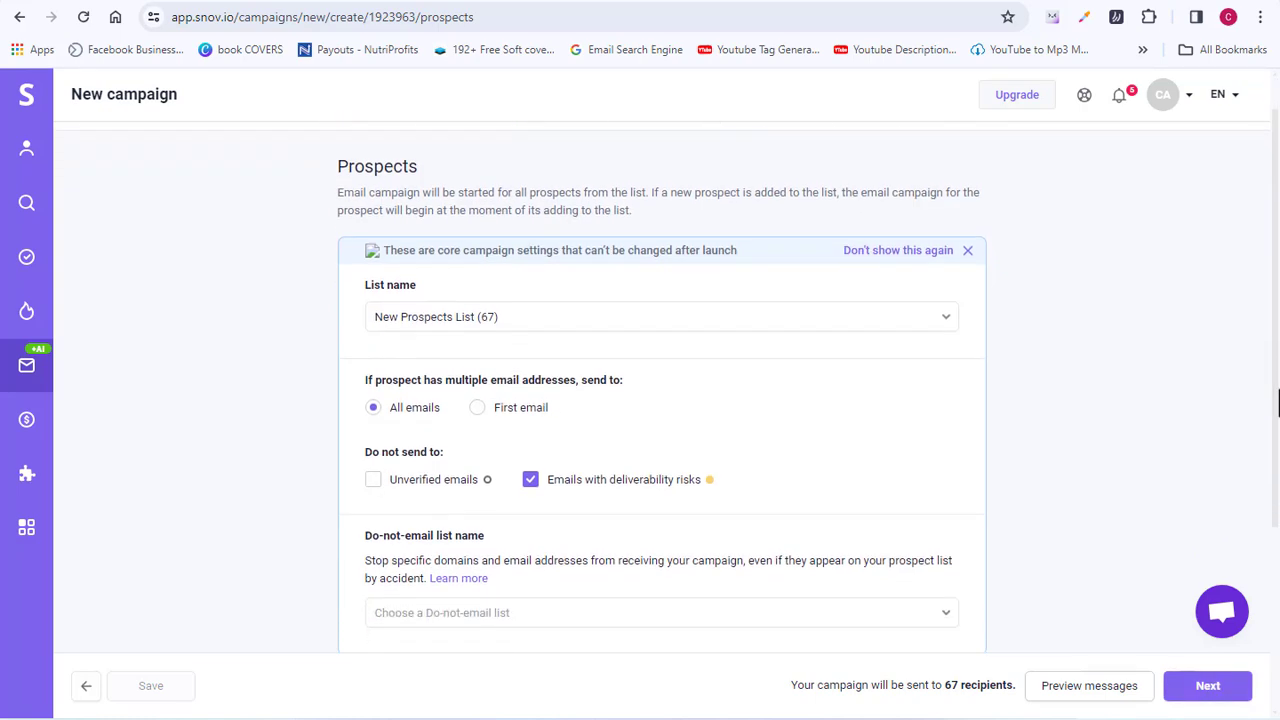
# Step: On Sending options, select the connected mailbox as sender, giving a 500 daily limit
pyautogui.click(1208, 686)
pyautogui.scroll(3, 523, 414)
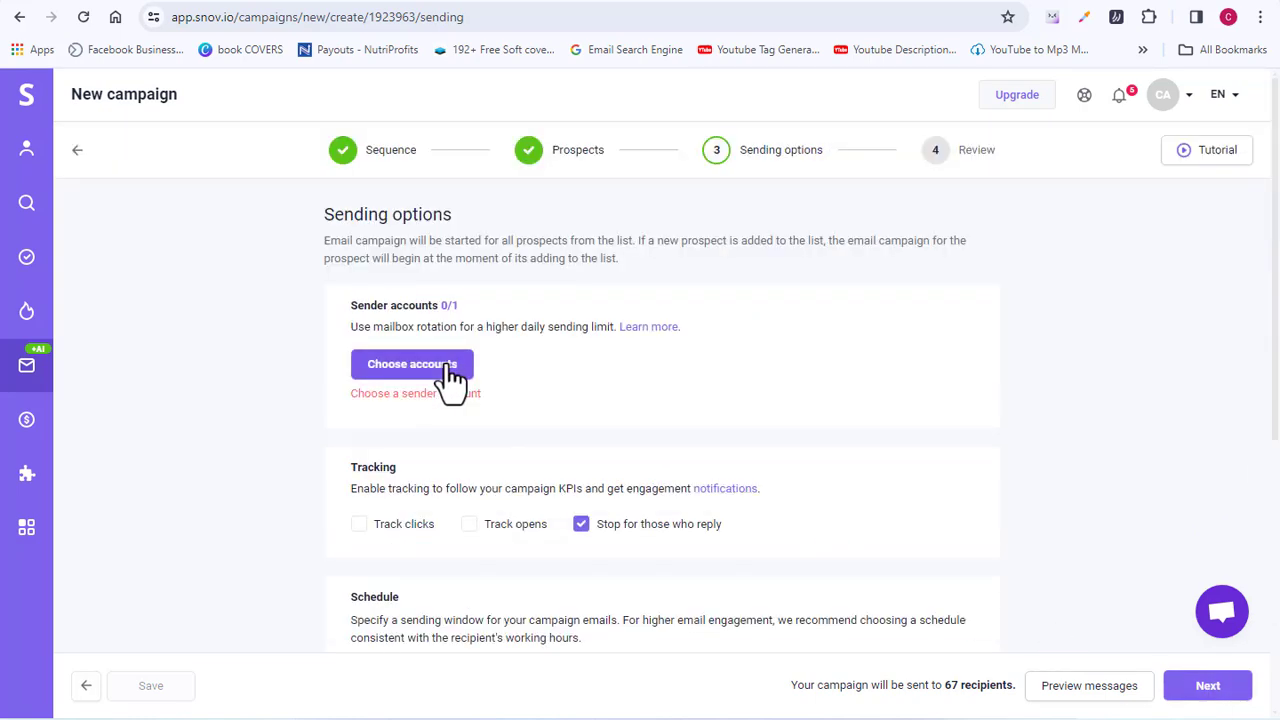
pyautogui.click(448, 368)
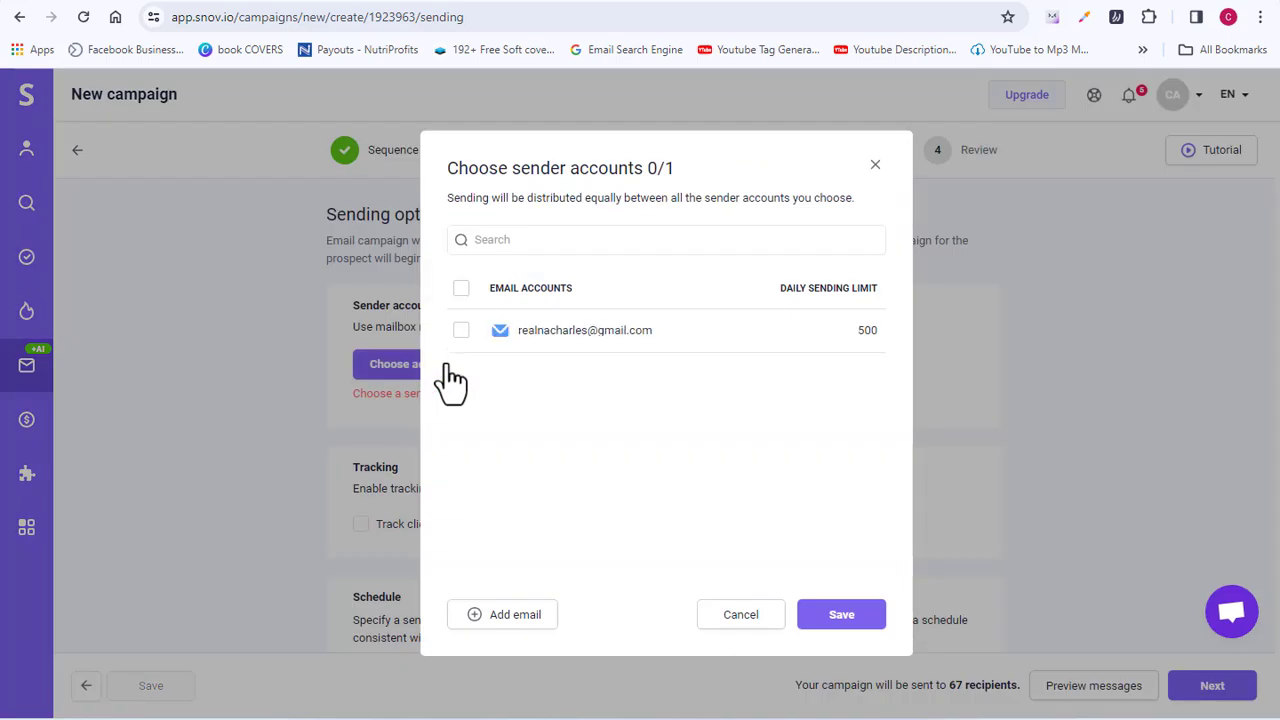
pyautogui.click(577, 337)
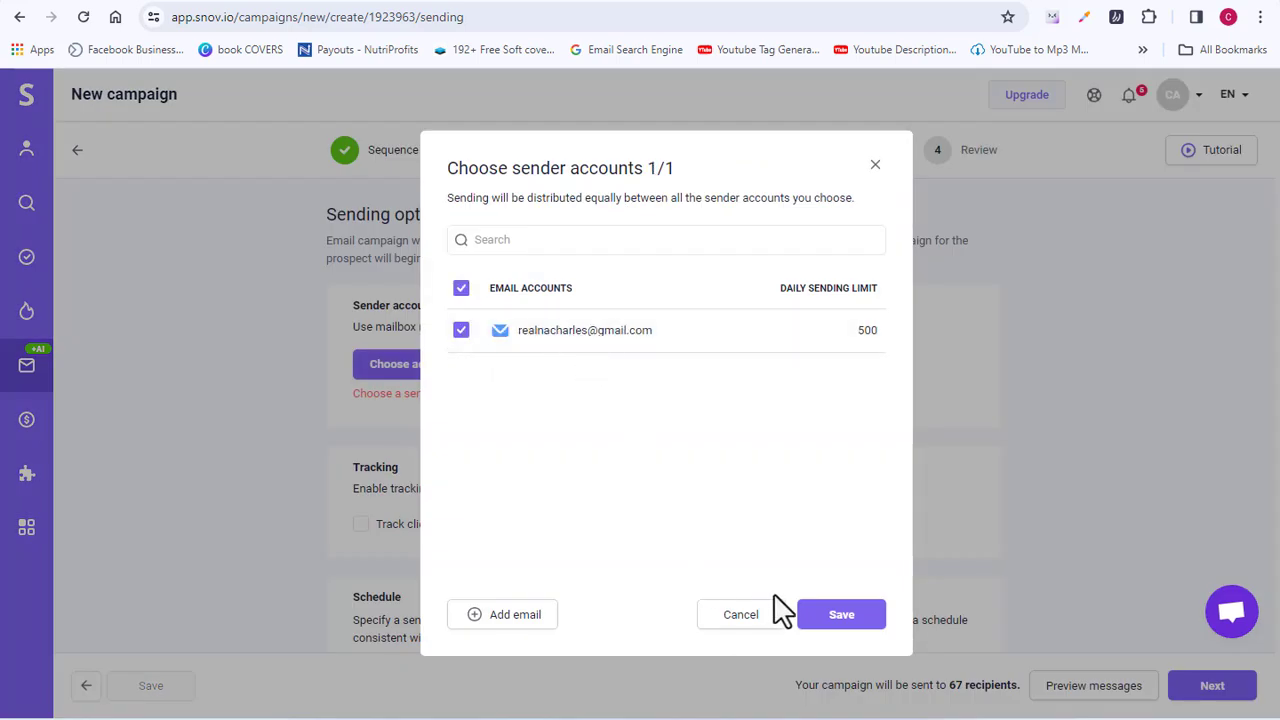
pyautogui.click(832, 620)
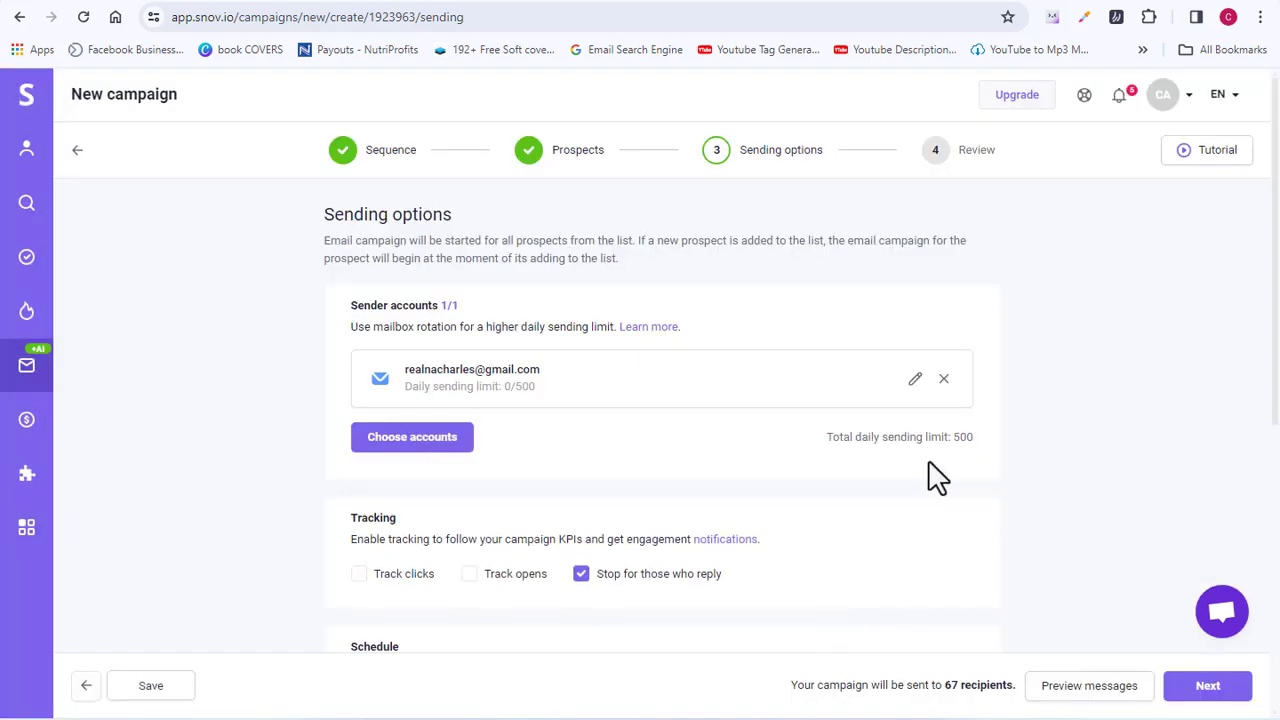
pyautogui.scroll(-1, 668, 389)
pyautogui.scroll(-4, 668, 389)
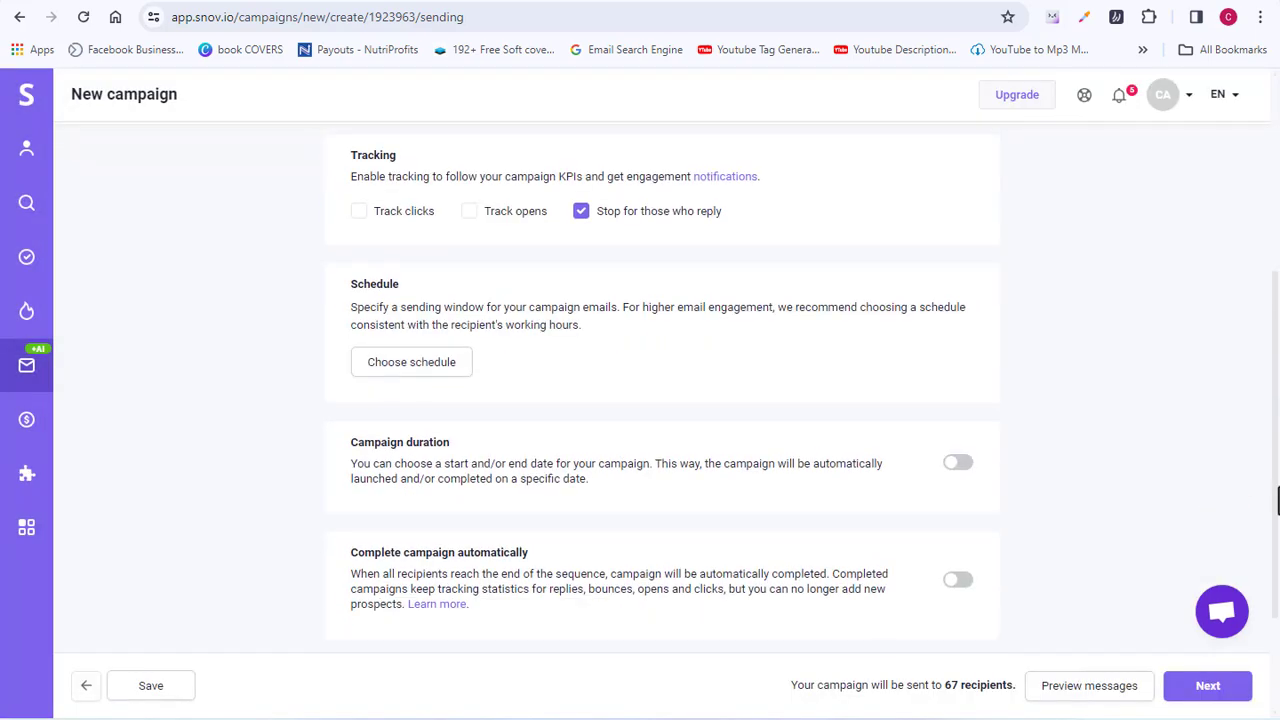
# Step: On the Review step, set the campaign name to 'Testing 001', fixing the 'Testimg' typo
pyautogui.click(1207, 686)
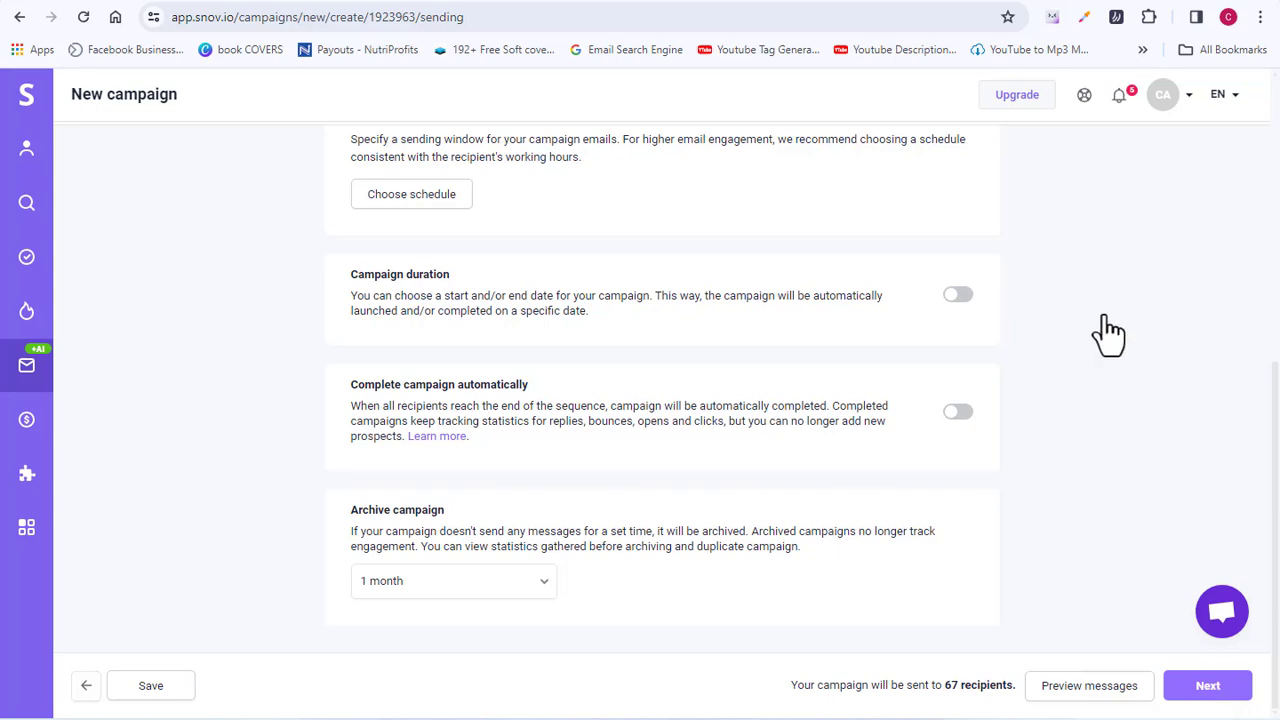
pyautogui.click(1090, 268)
pyautogui.write('001')
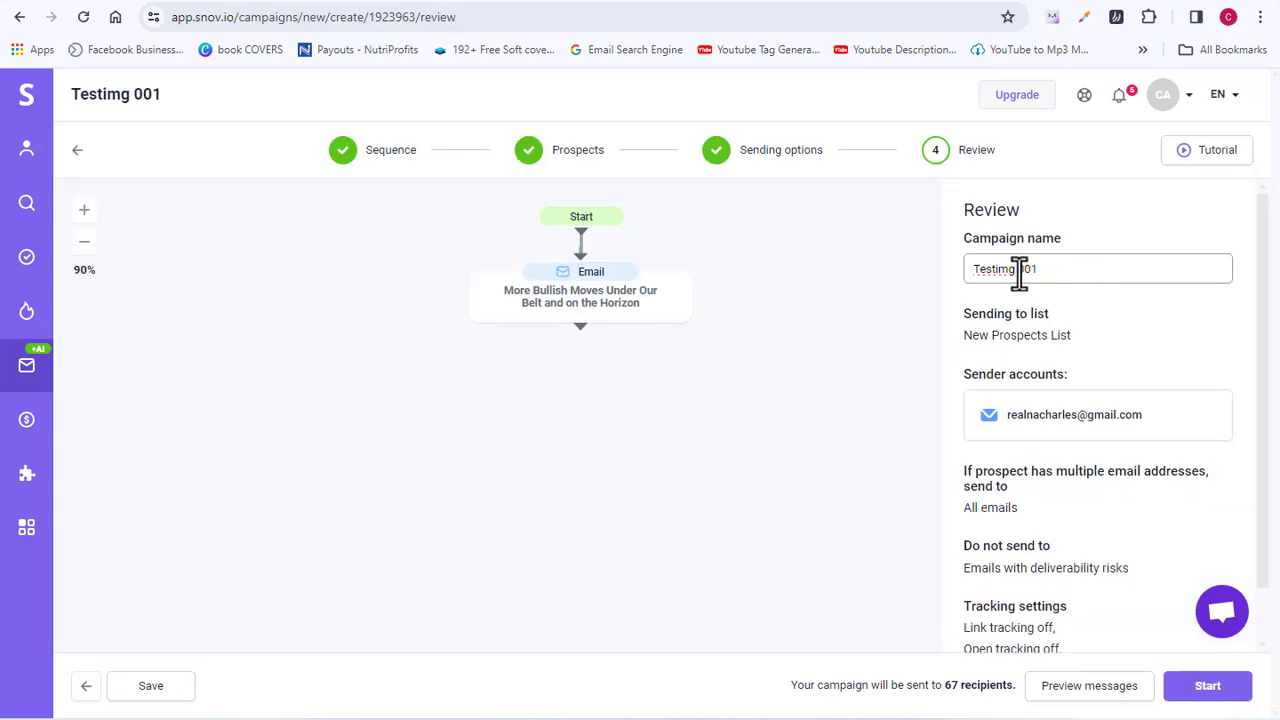
pyautogui.click(1004, 270)
pyautogui.press('BackSpace')
pyautogui.write('n')
pyautogui.scroll(-1, 1166, 443)
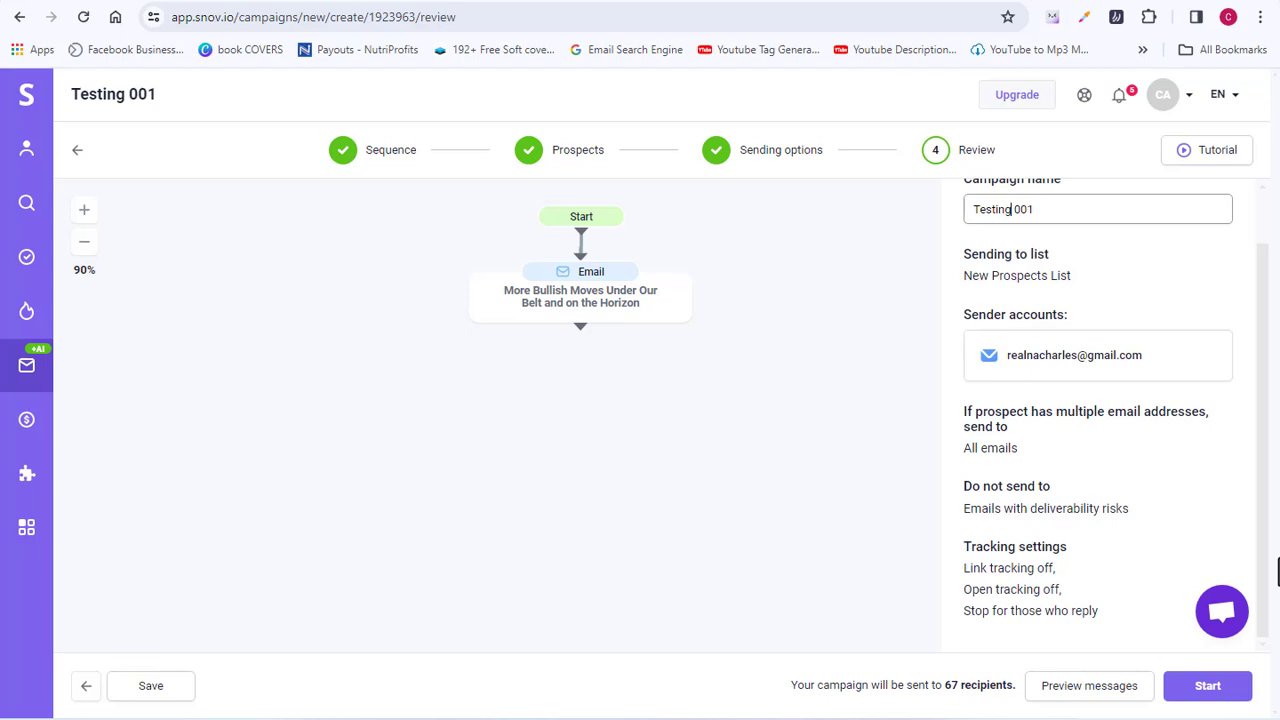